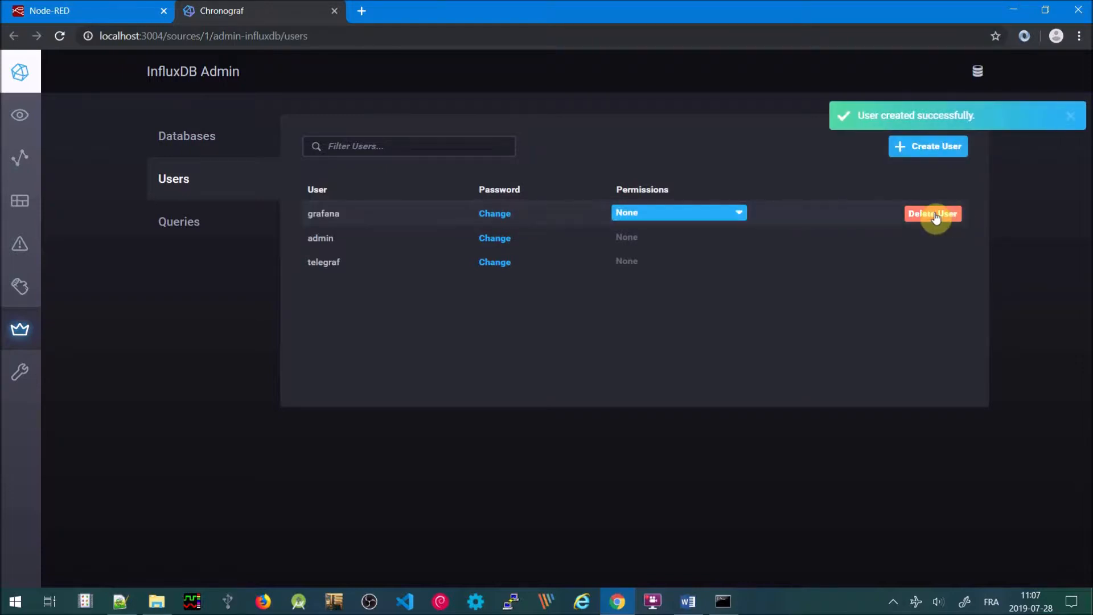
Grant ALL permissions to the grafana, admin and telegraf users, applying each change
left_click(735, 214)
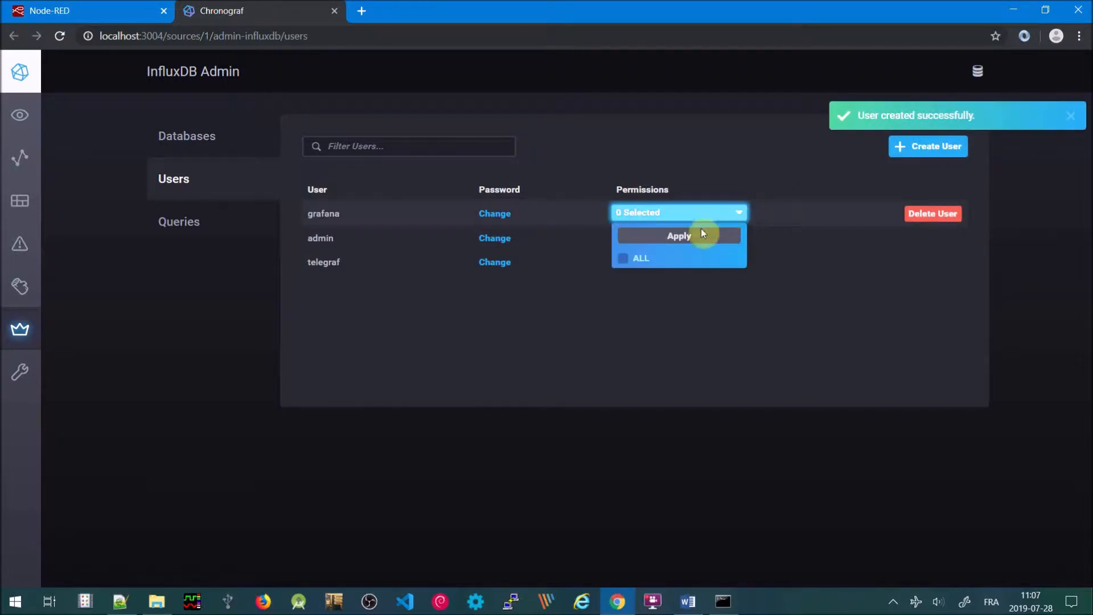
left_click(624, 259)
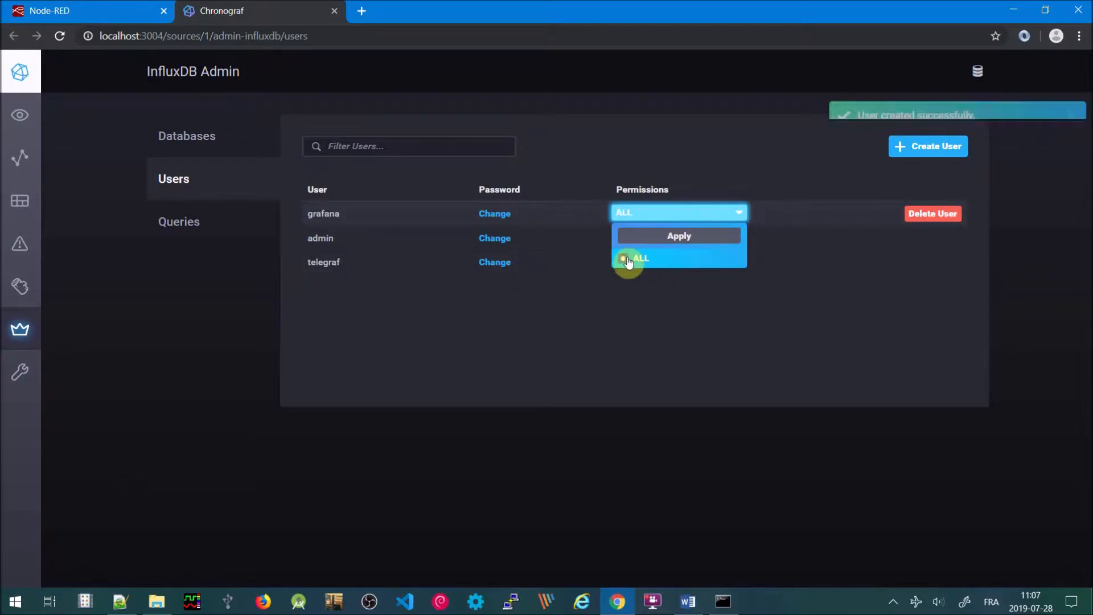
left_click(723, 345)
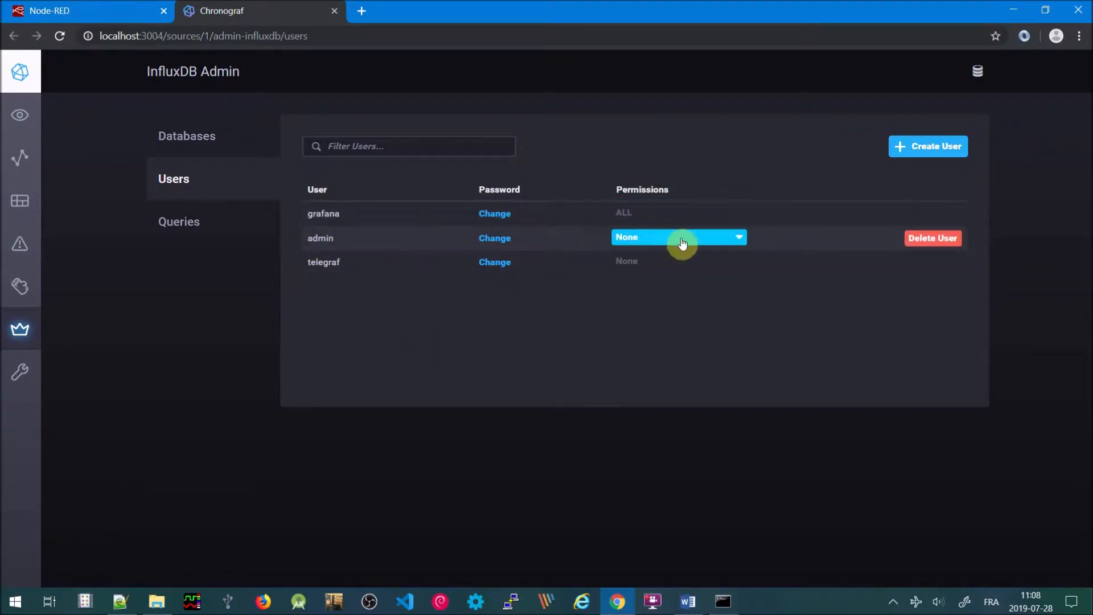
left_click(735, 243)
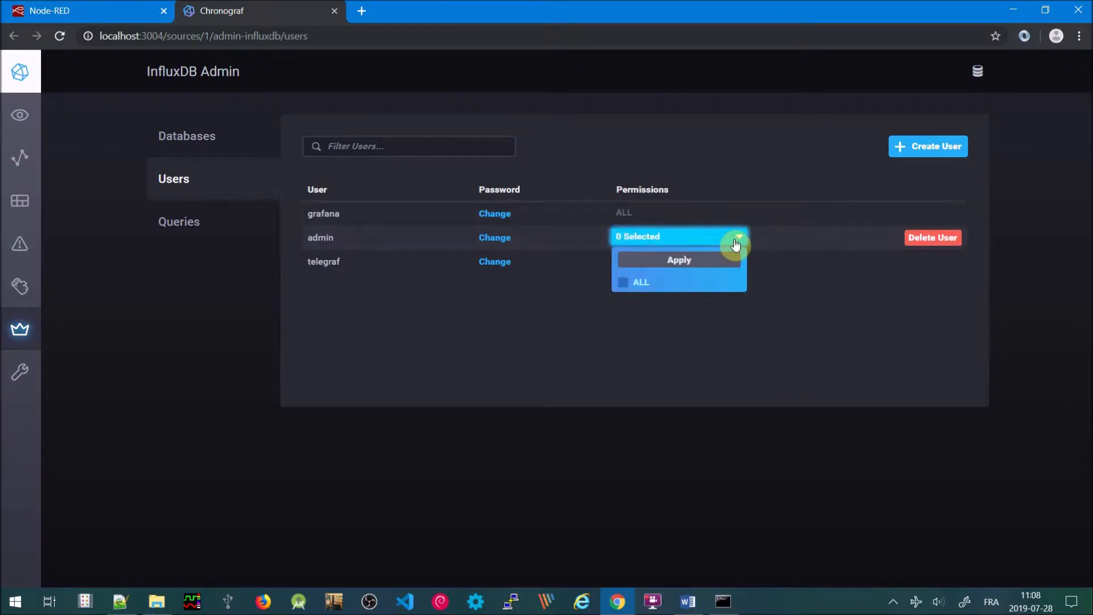
left_click(626, 283)
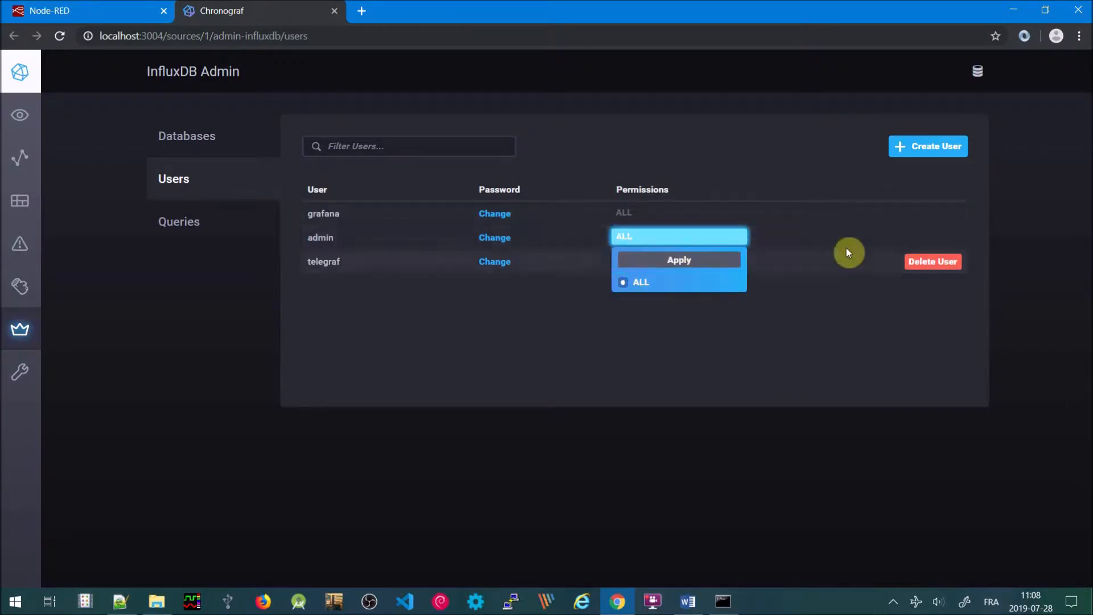
left_click(907, 240)
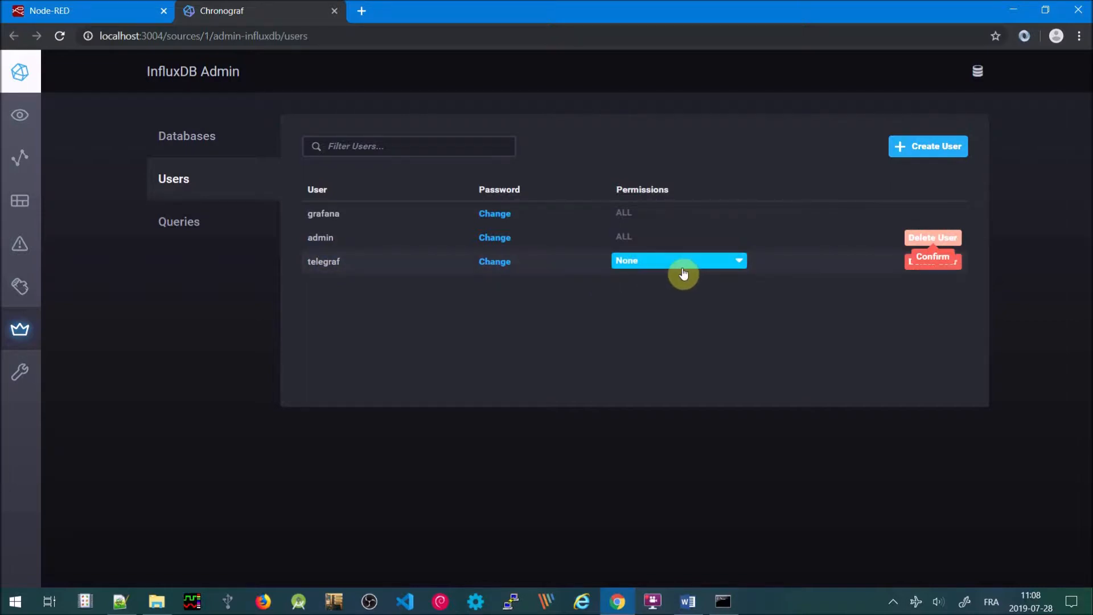
left_click(739, 262)
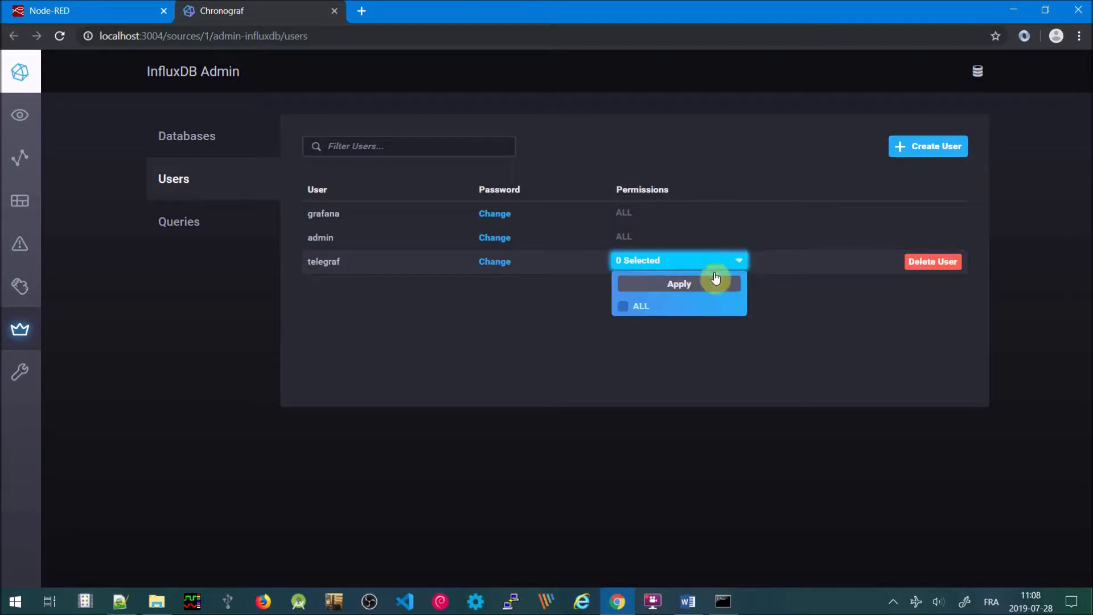
left_click(622, 309)
left_click(596, 411)
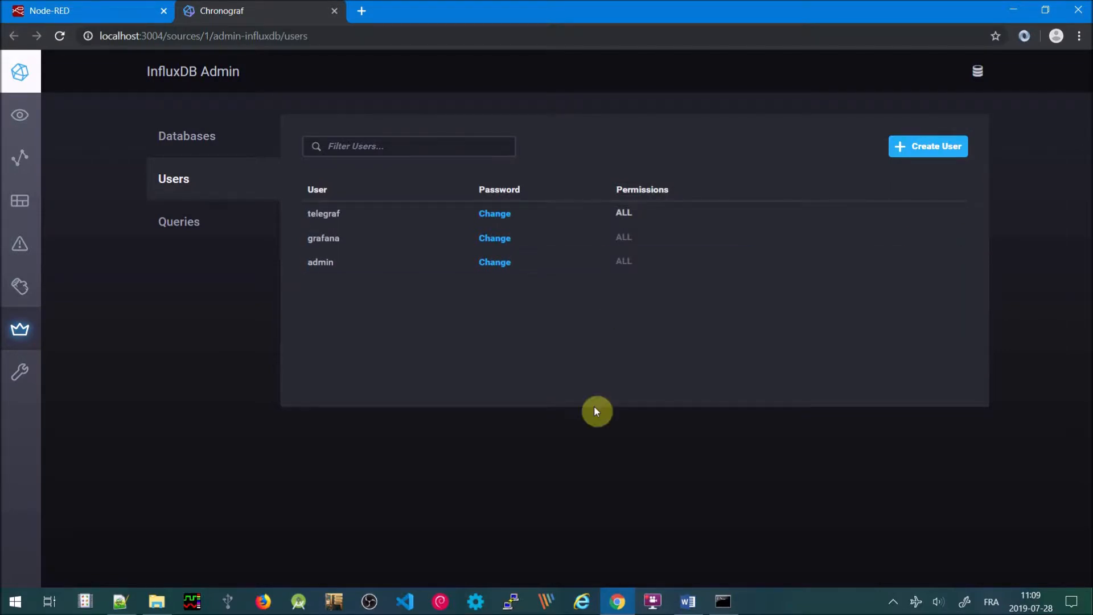
Reopen the Grafana home page from the browser's recent pages and log in as root with the account password
right_click(620, 608)
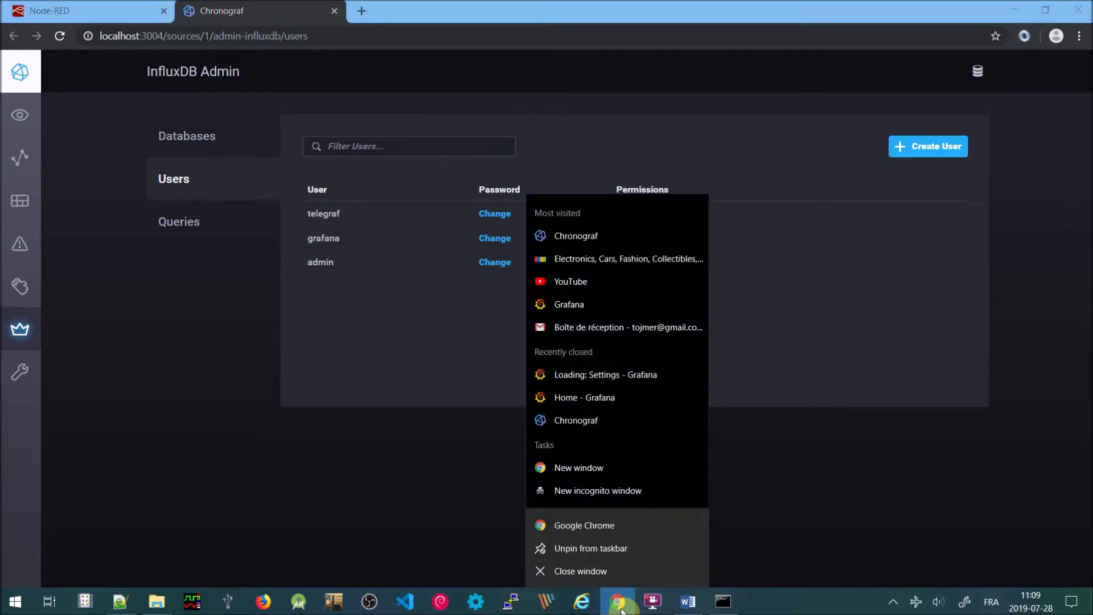
left_click(564, 397)
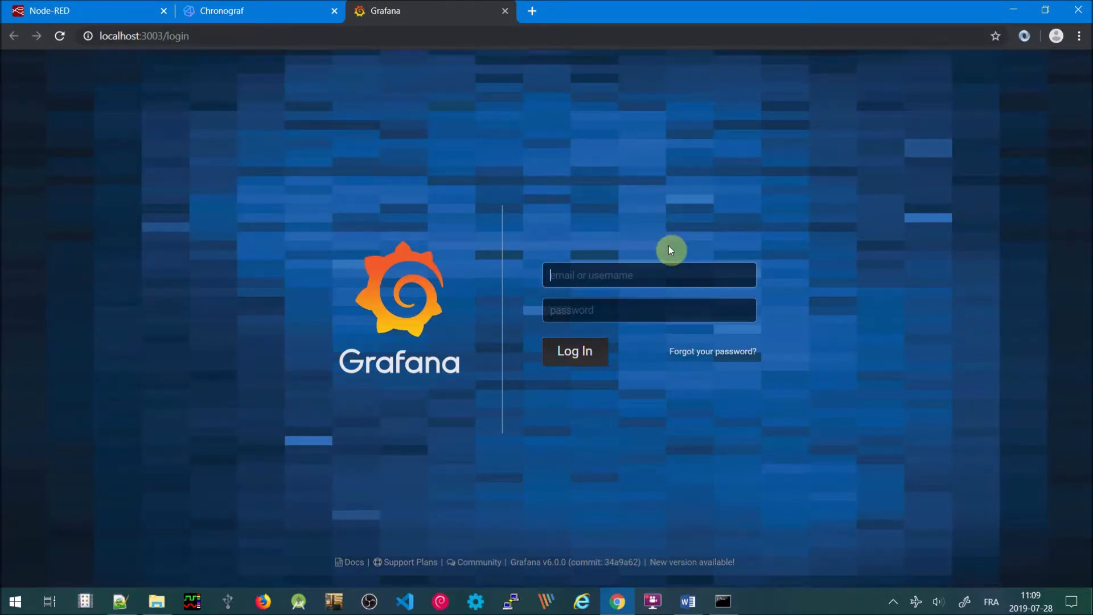
type("root")
left_click(588, 307)
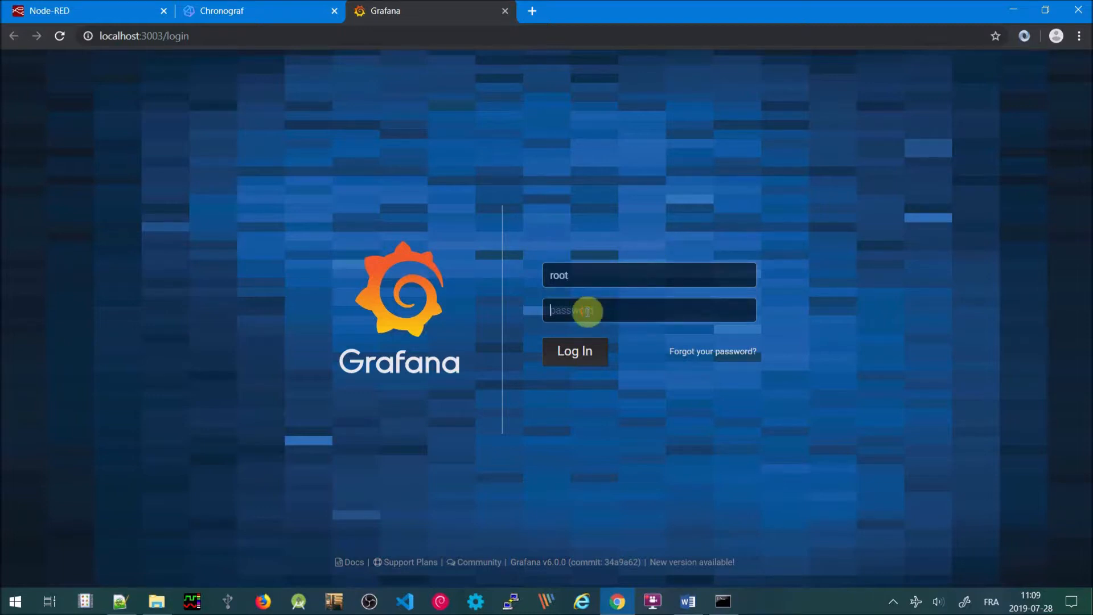
type("root")
left_click(574, 351)
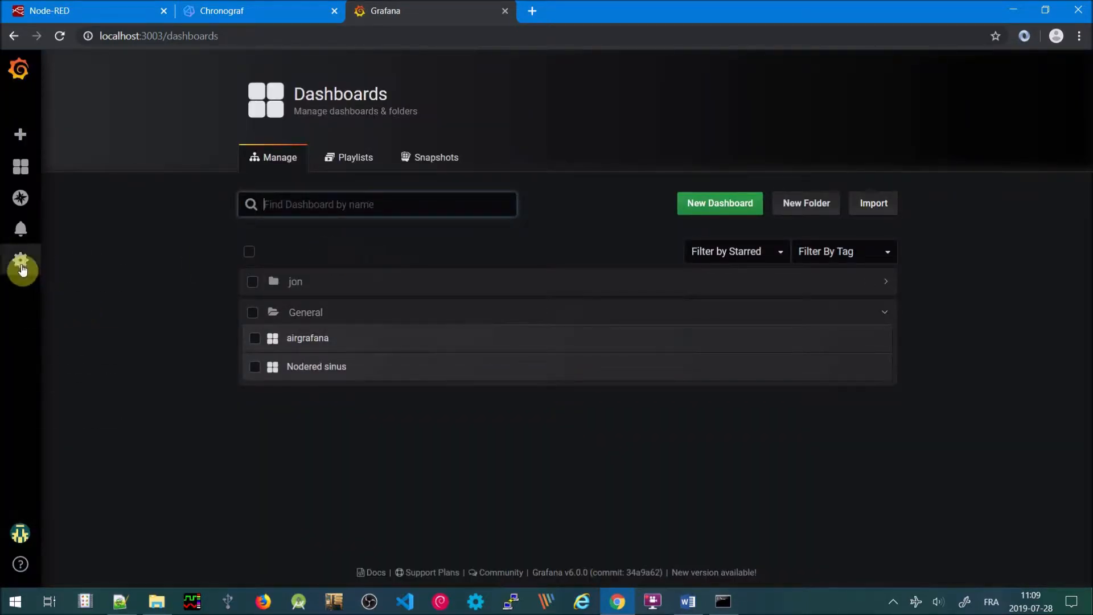
Save & Test the AIR InfluxDB data source (database air, user grafana) until it reports working
mouse_move(22, 269)
left_click(71, 286)
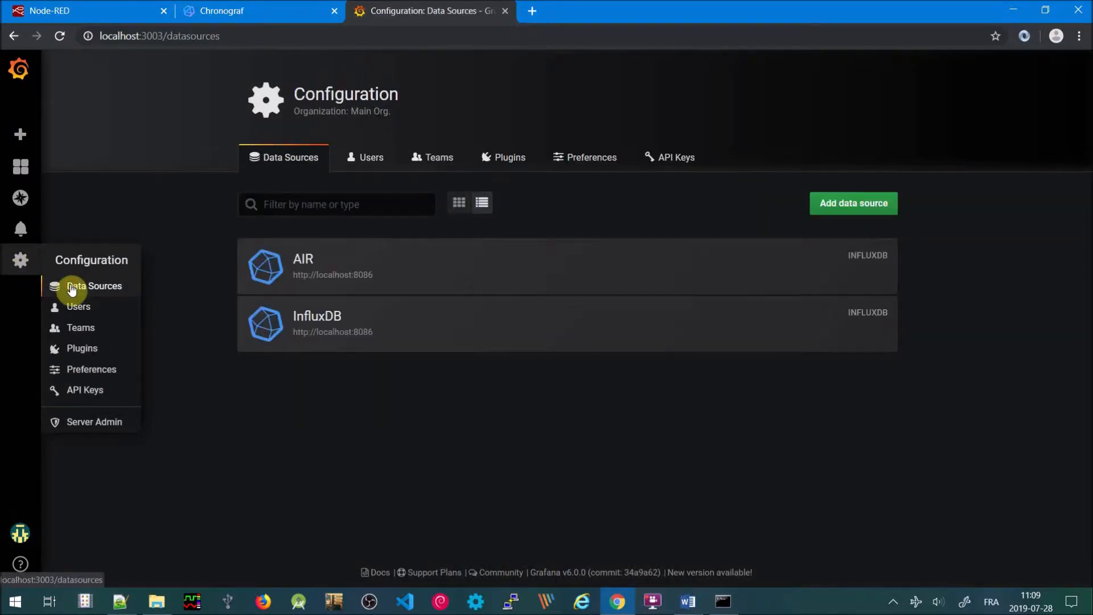
left_click(363, 275)
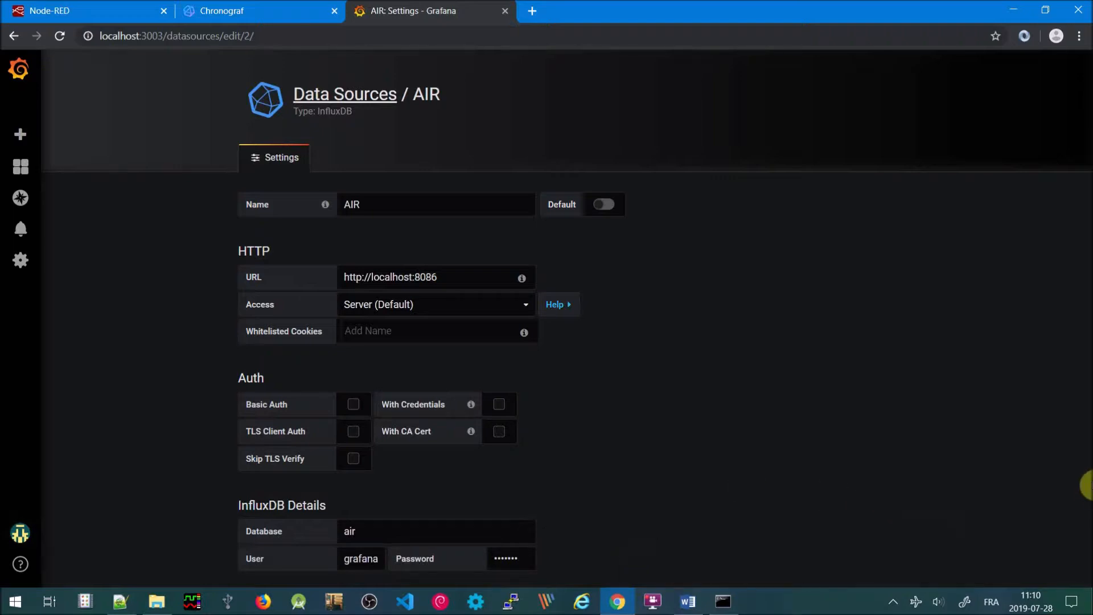
scroll(1090, 485, "down", 5)
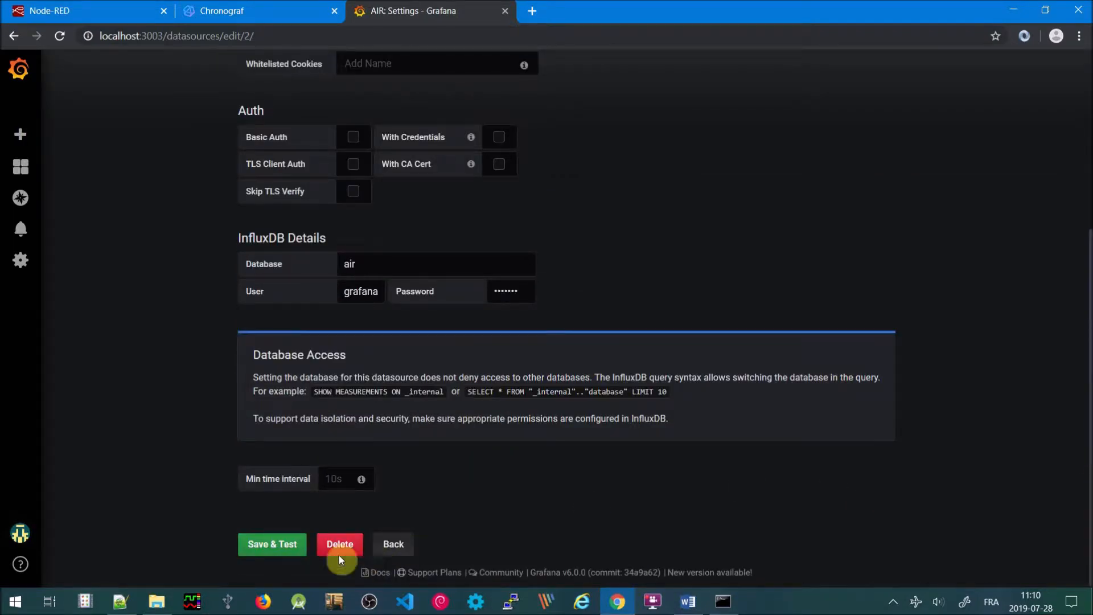
left_click(280, 544)
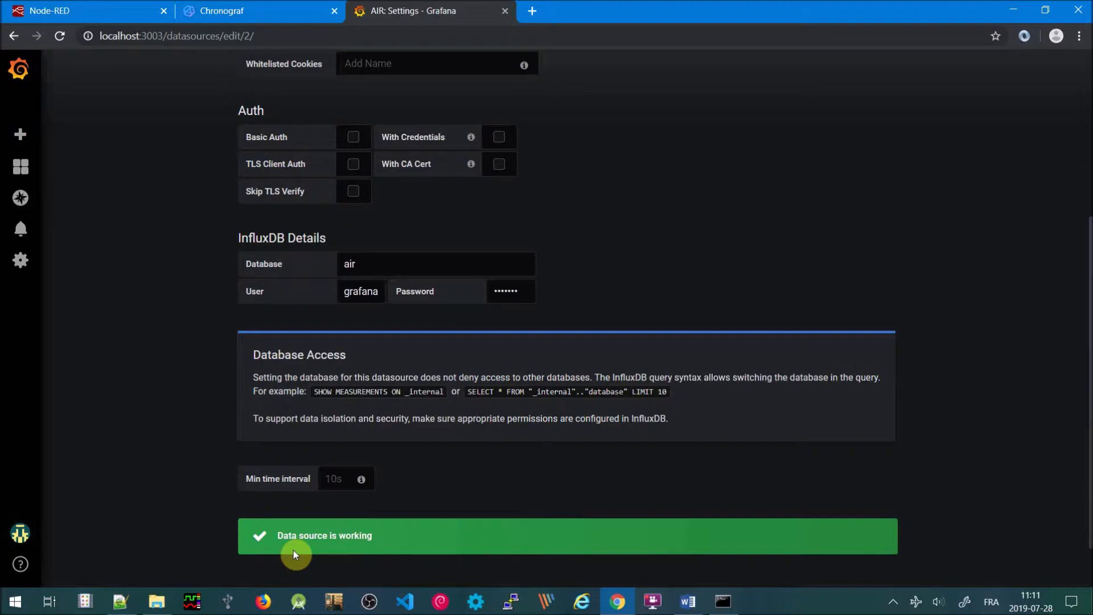
mouse_move(21, 171)
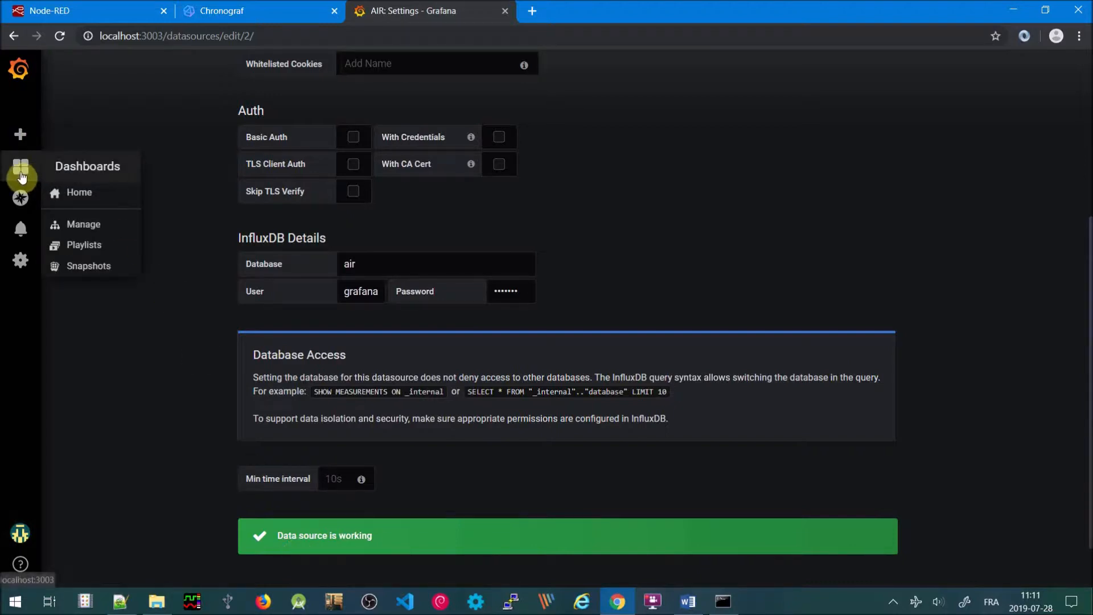
Delete the jon folder from the dashboards list
left_click(79, 227)
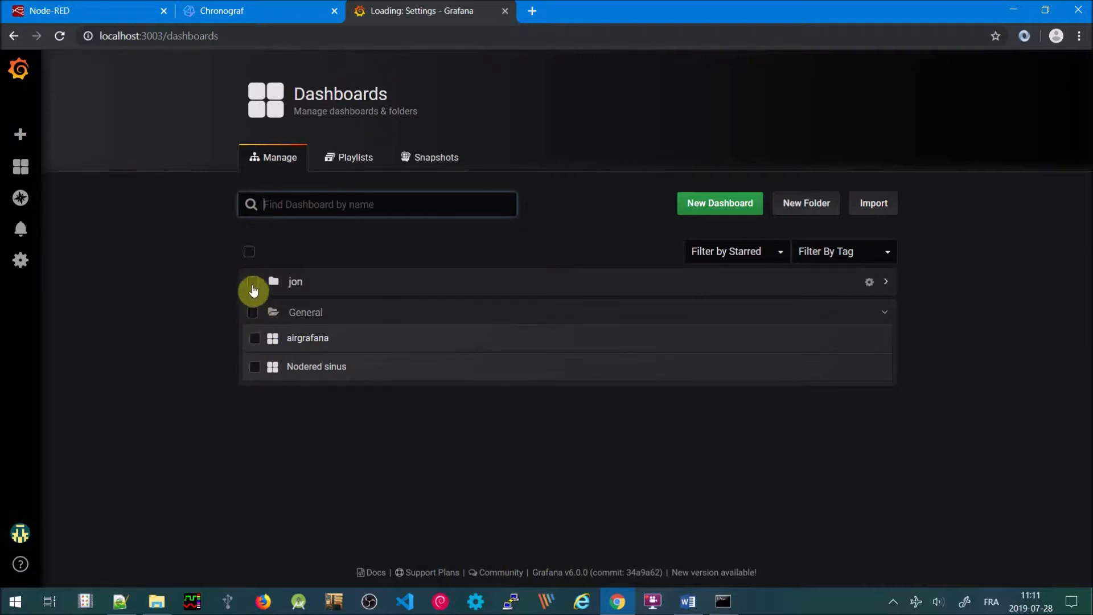
left_click(253, 283)
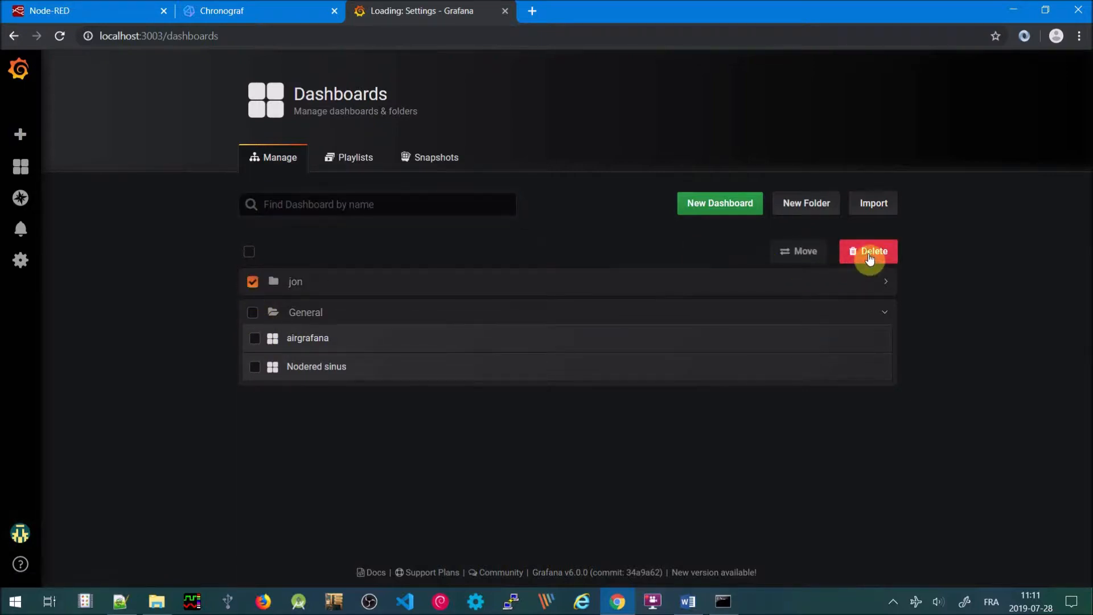
left_click(869, 255)
left_click(506, 235)
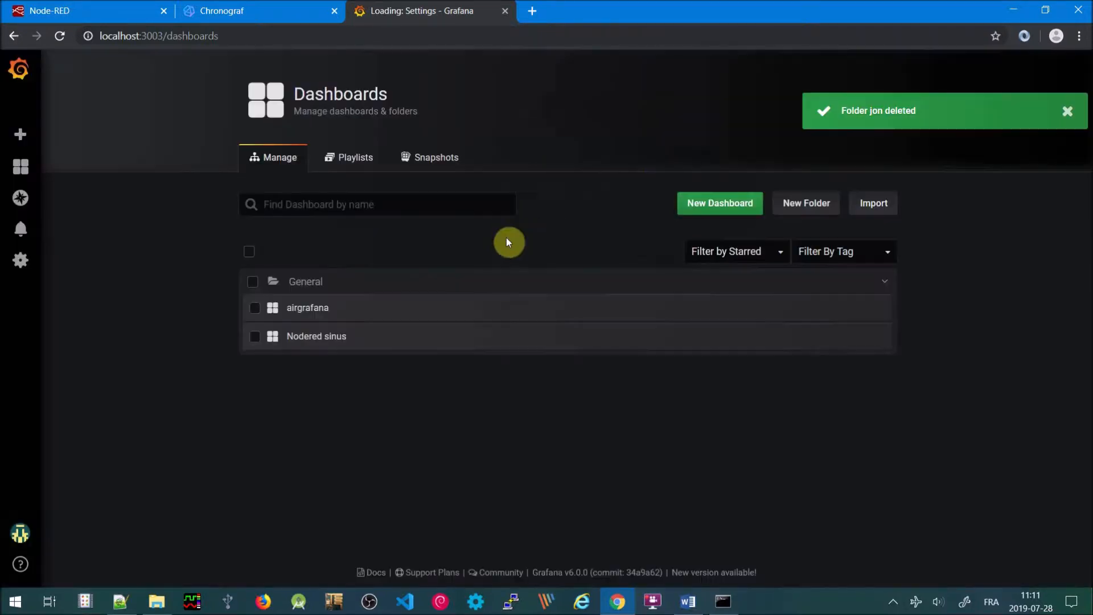
Delete the airgrafana and Nodered sinus dashboards, then start a new empty dashboard
left_click(255, 309)
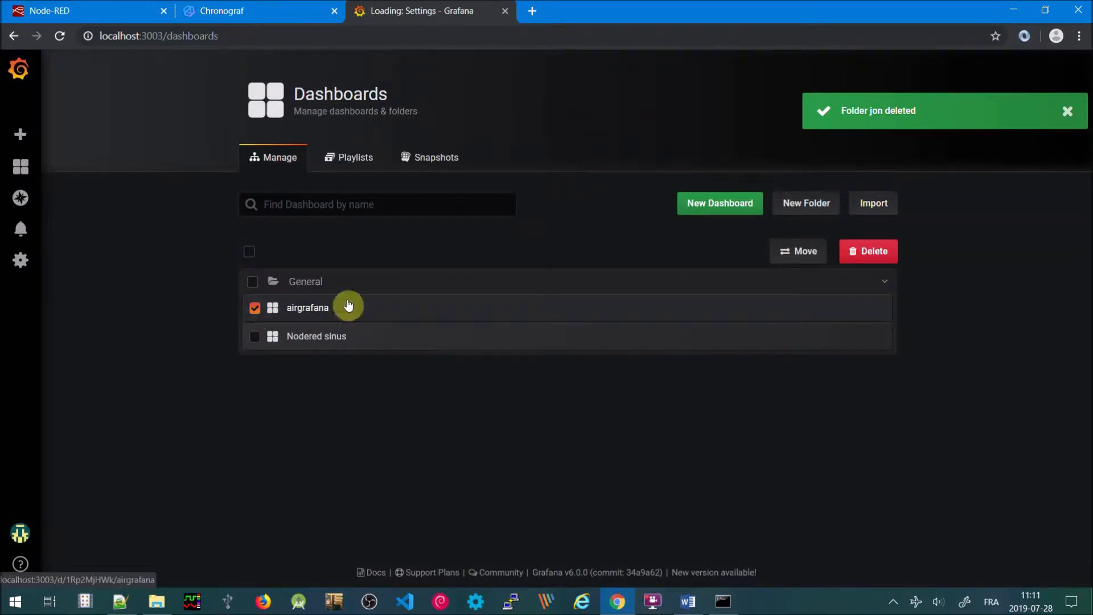
left_click(876, 251)
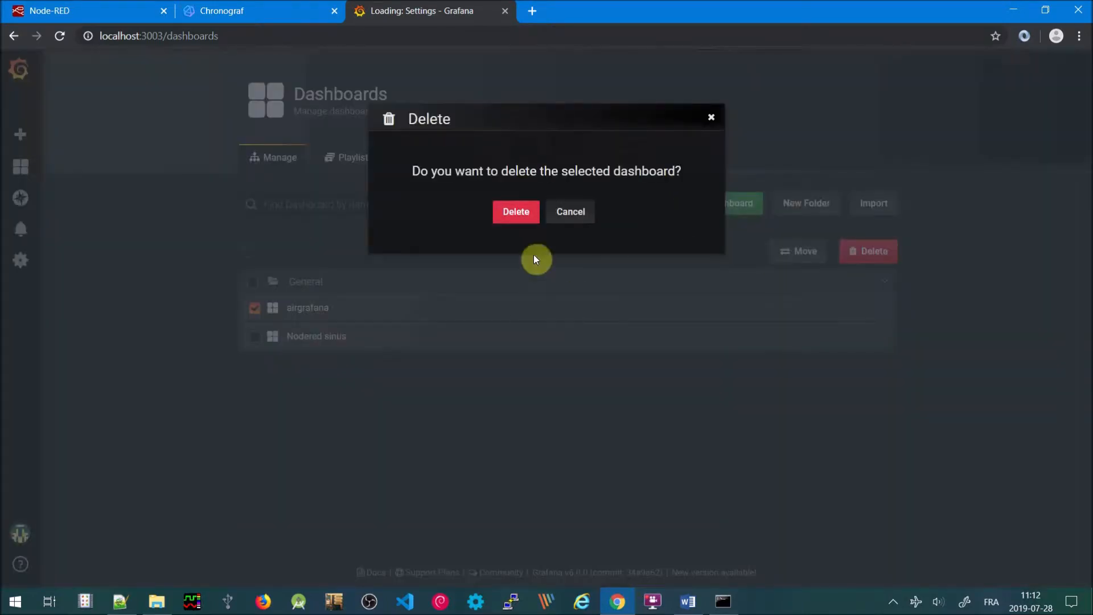
left_click(516, 212)
left_click(256, 309)
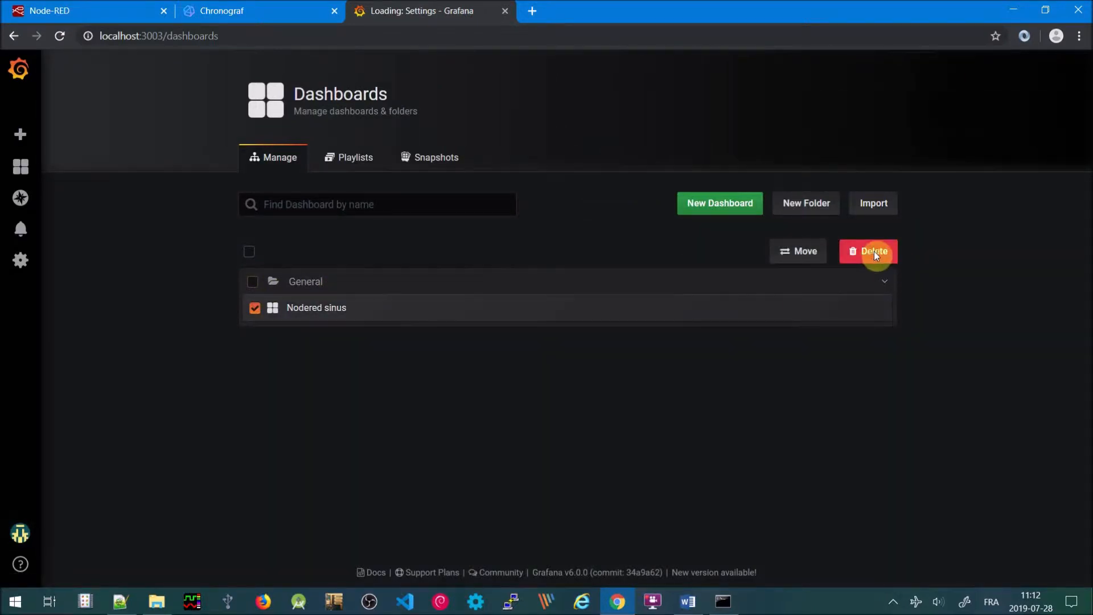
left_click(874, 254)
left_click(518, 213)
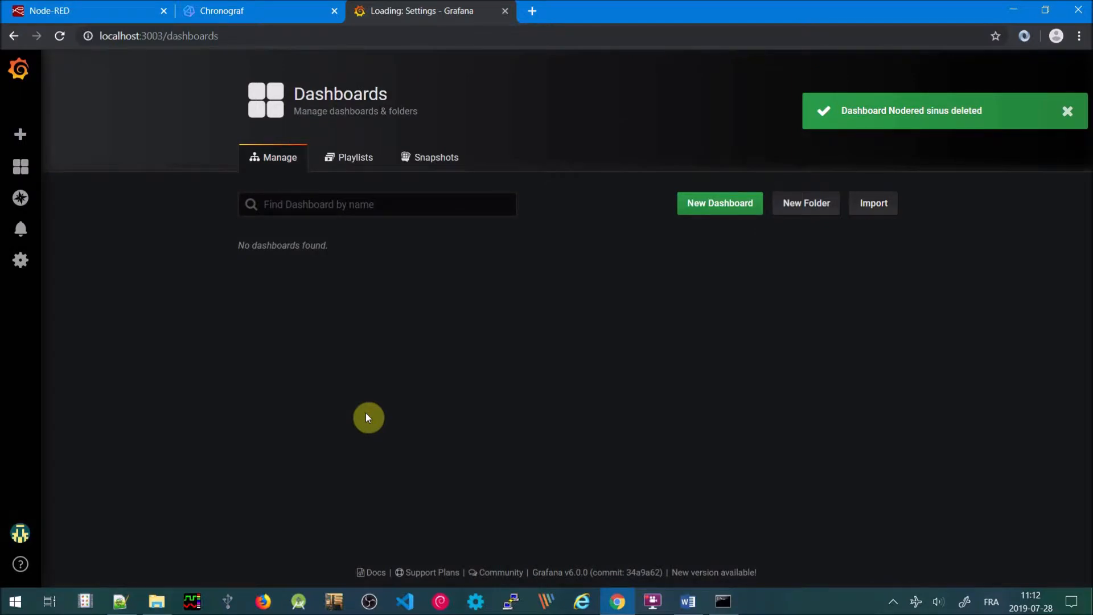
left_click(720, 203)
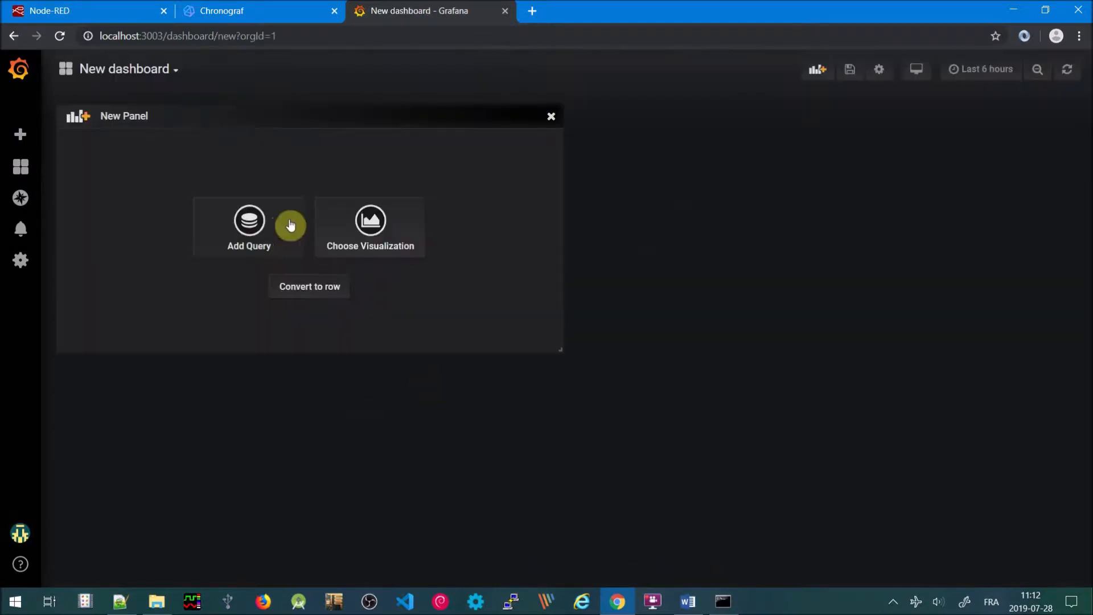
Query the temp field of AIR's Temperature measurement where endroit = exterieur
left_click(237, 228)
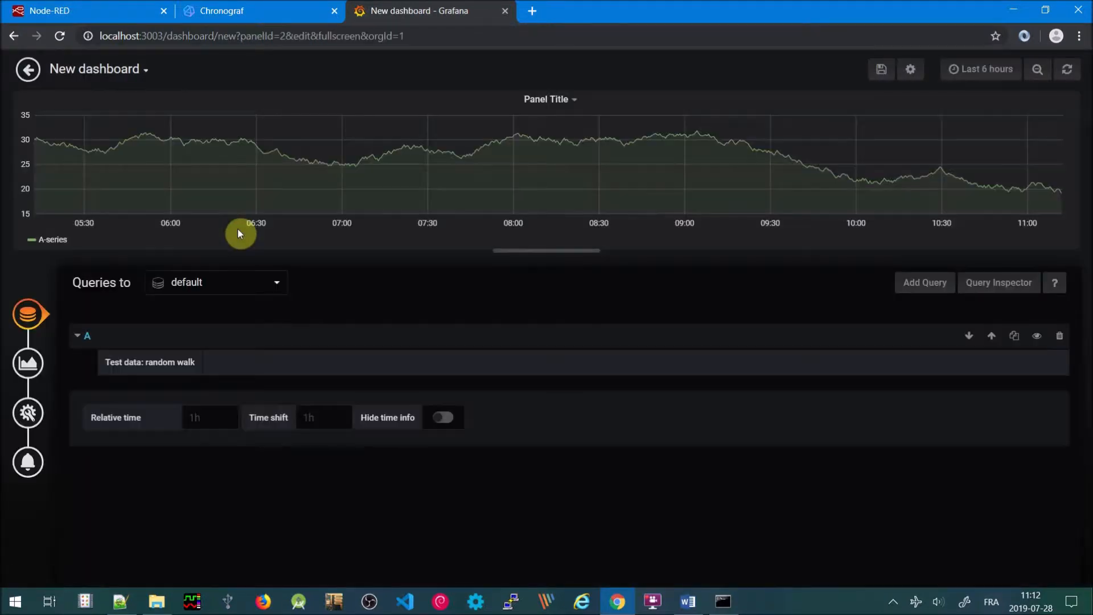
left_click(279, 282)
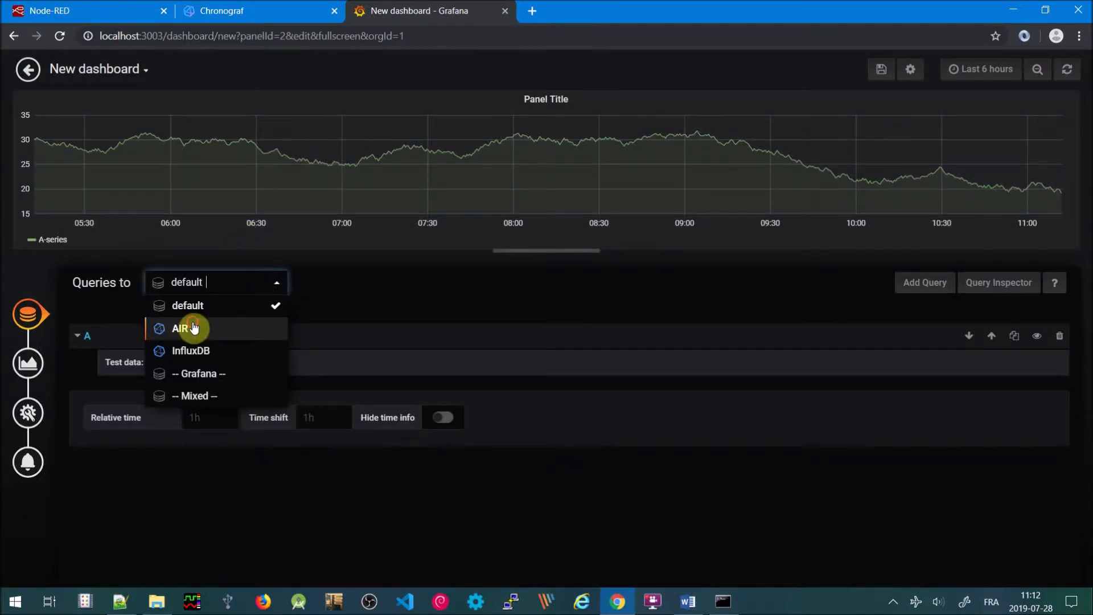
left_click(194, 328)
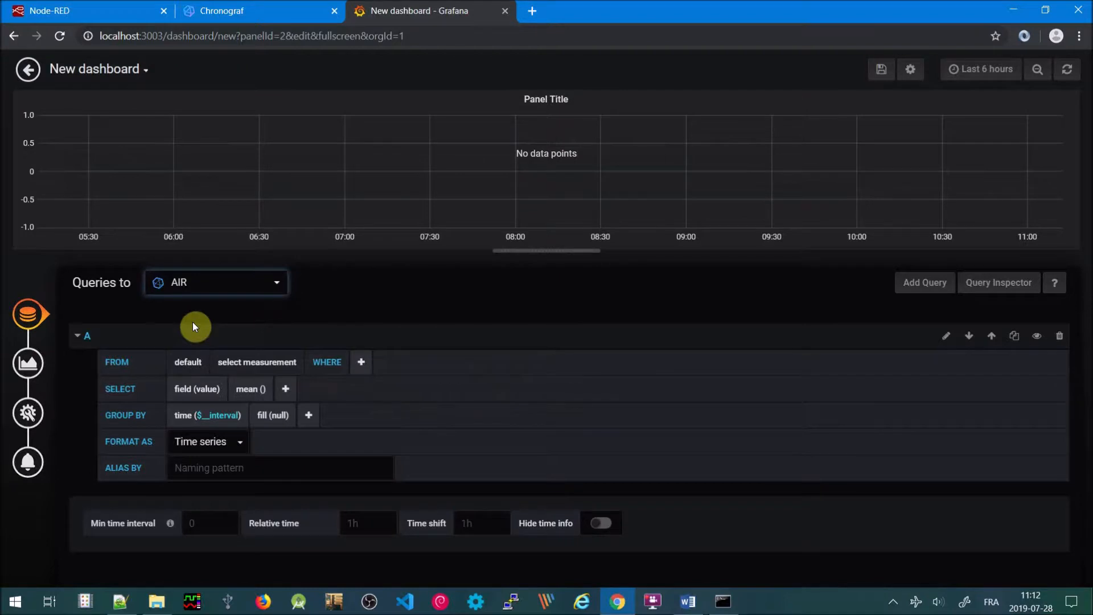
left_click(259, 362)
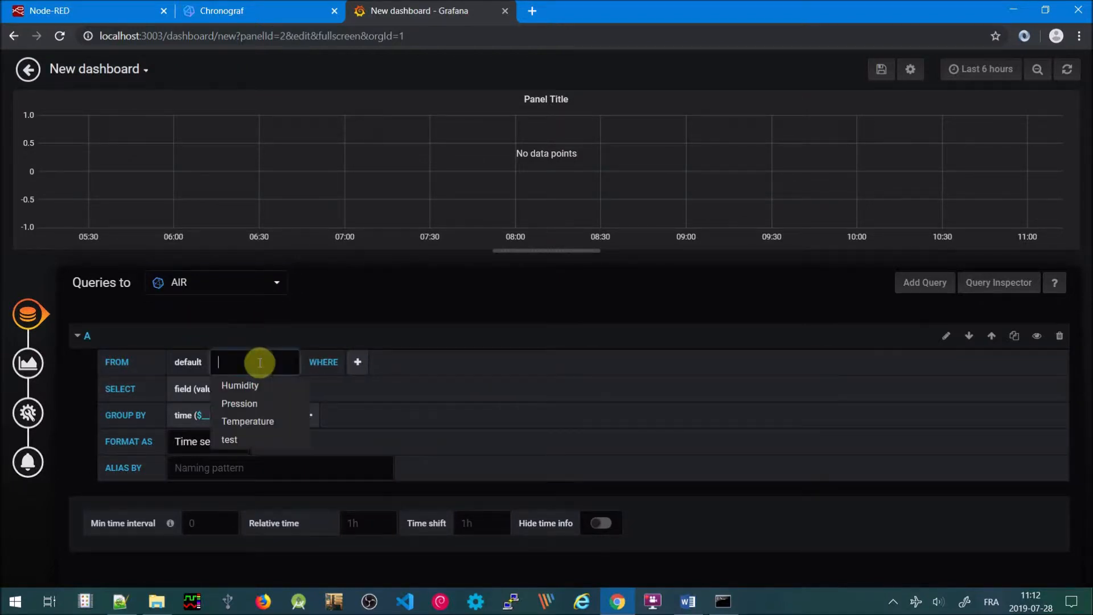
left_click(243, 422)
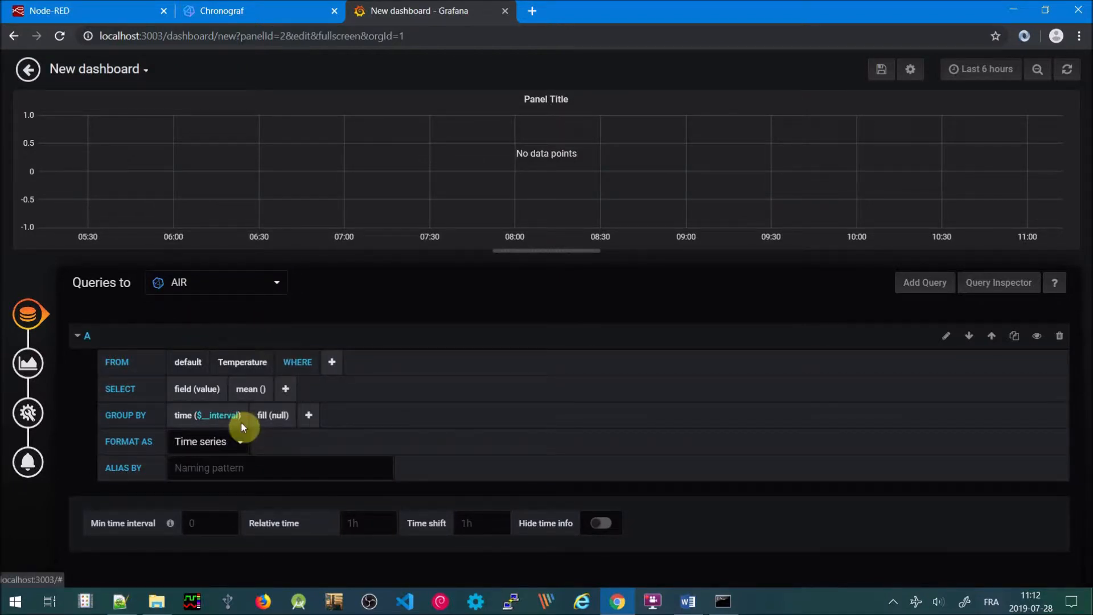
left_click(329, 365)
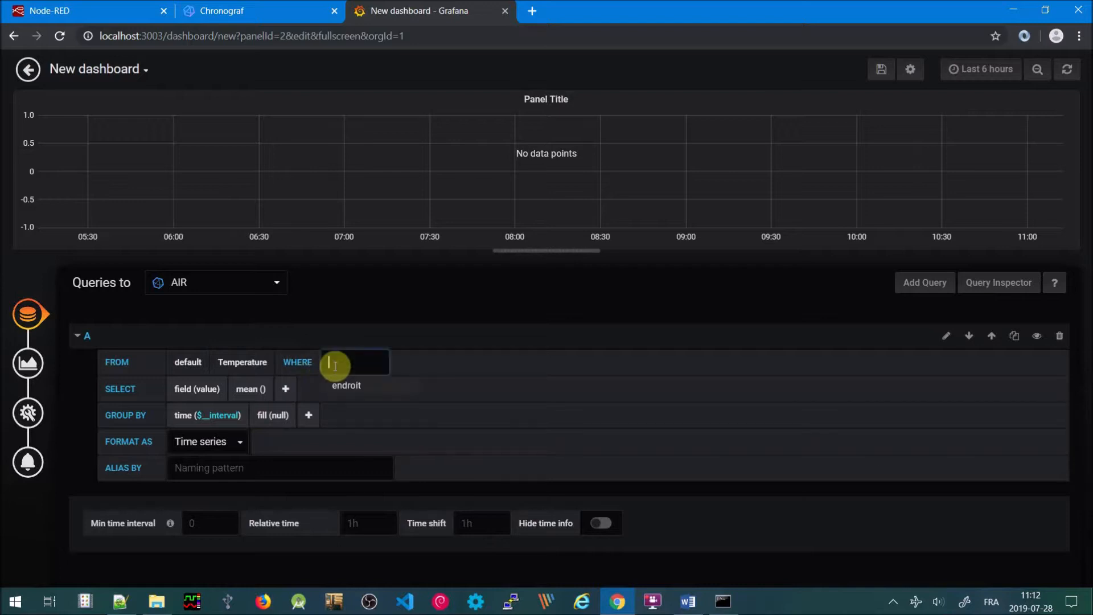
left_click(352, 393)
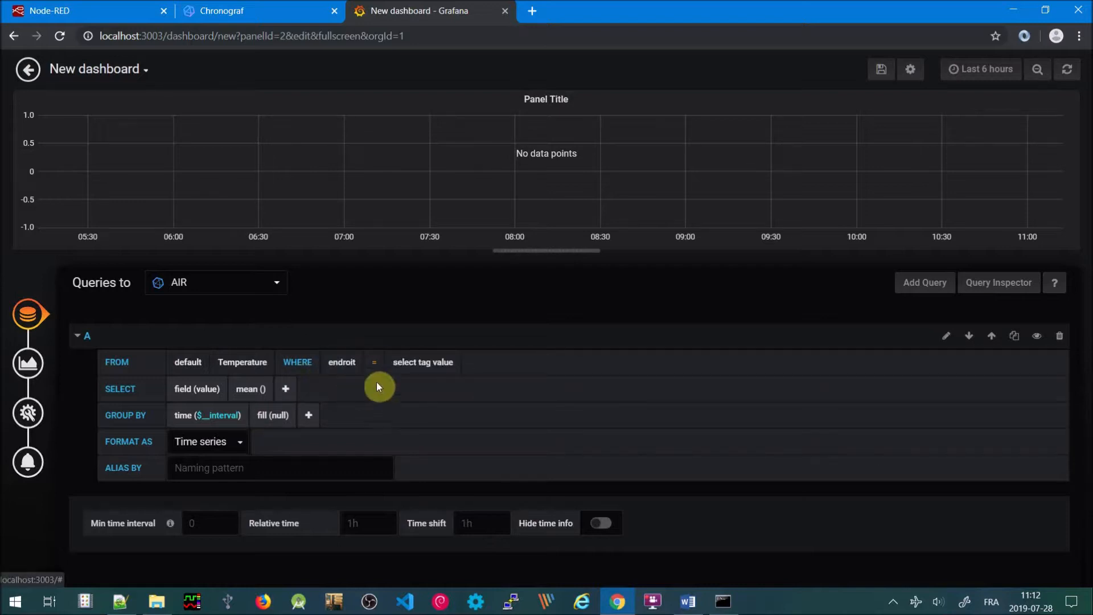
left_click(437, 366)
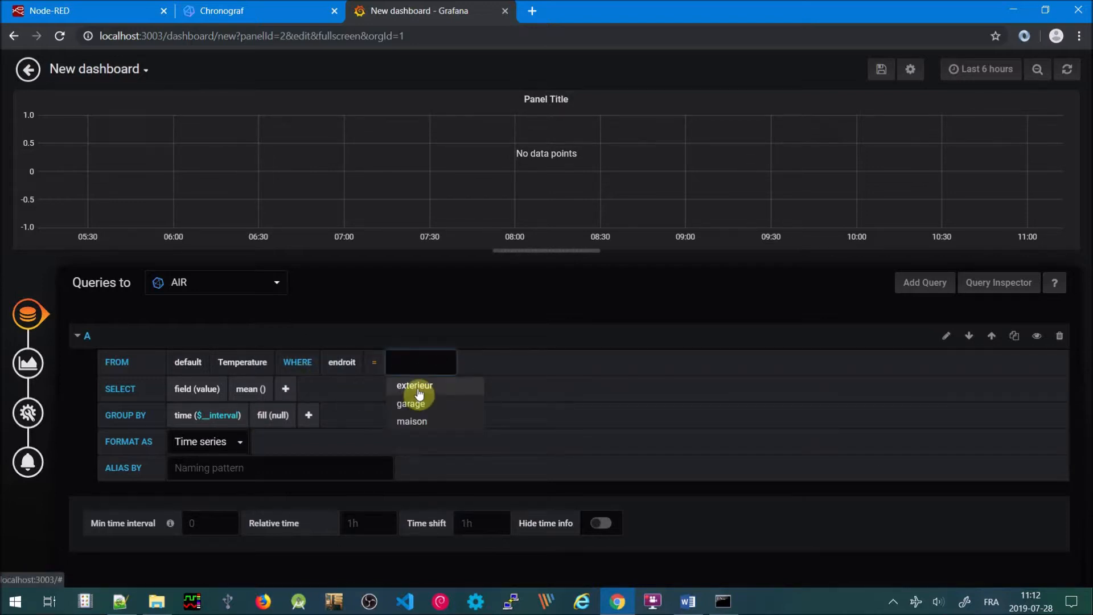
left_click(418, 388)
left_click(207, 389)
left_click(217, 411)
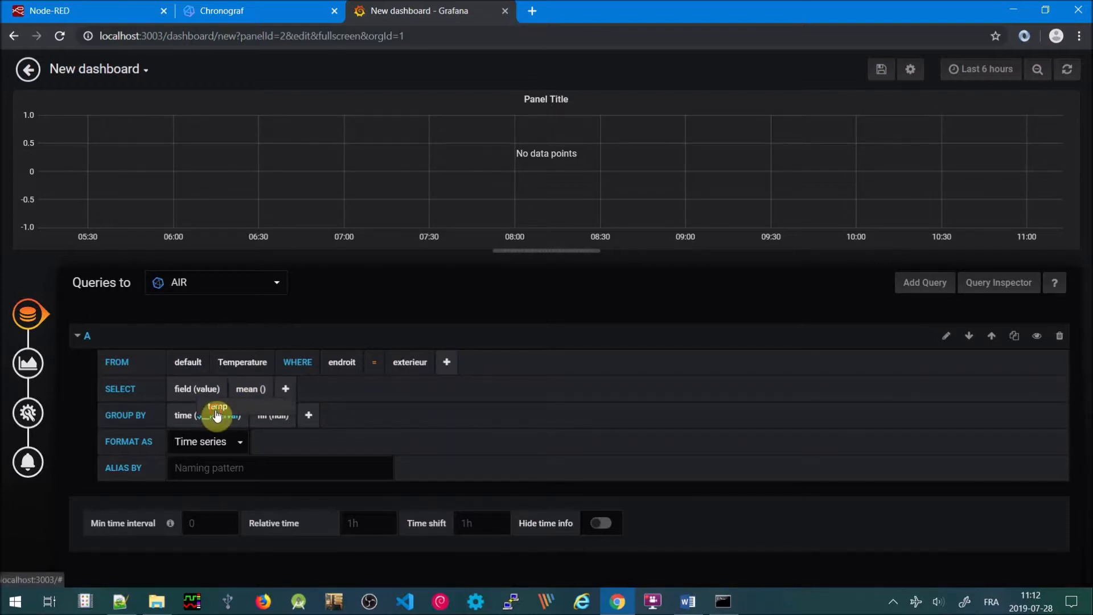
Group the query by time(5s) and alias the series Extérieur
left_click(218, 417)
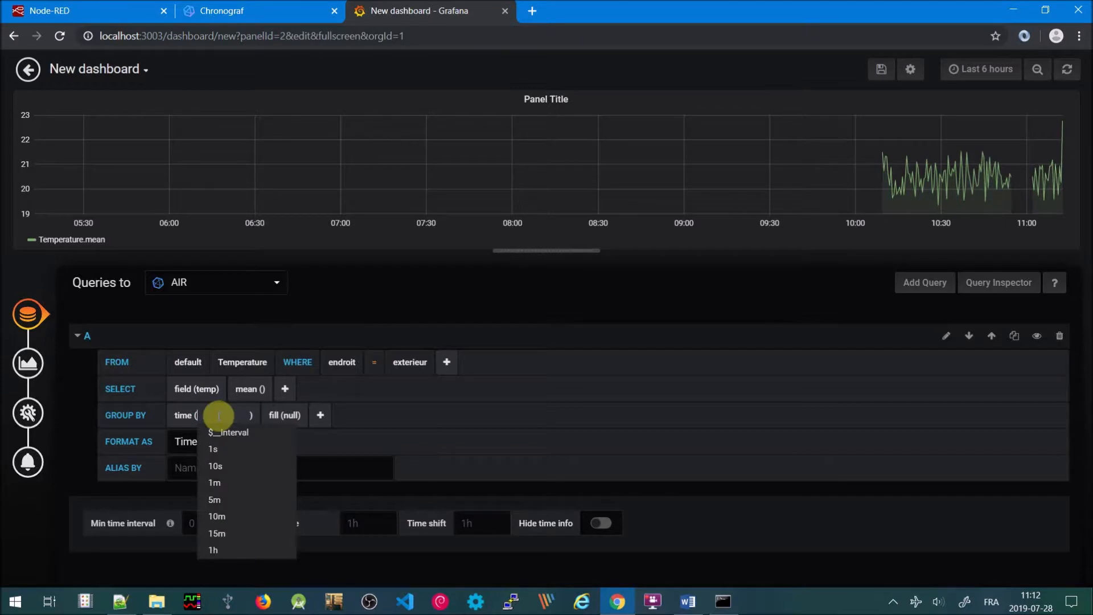
type("5s")
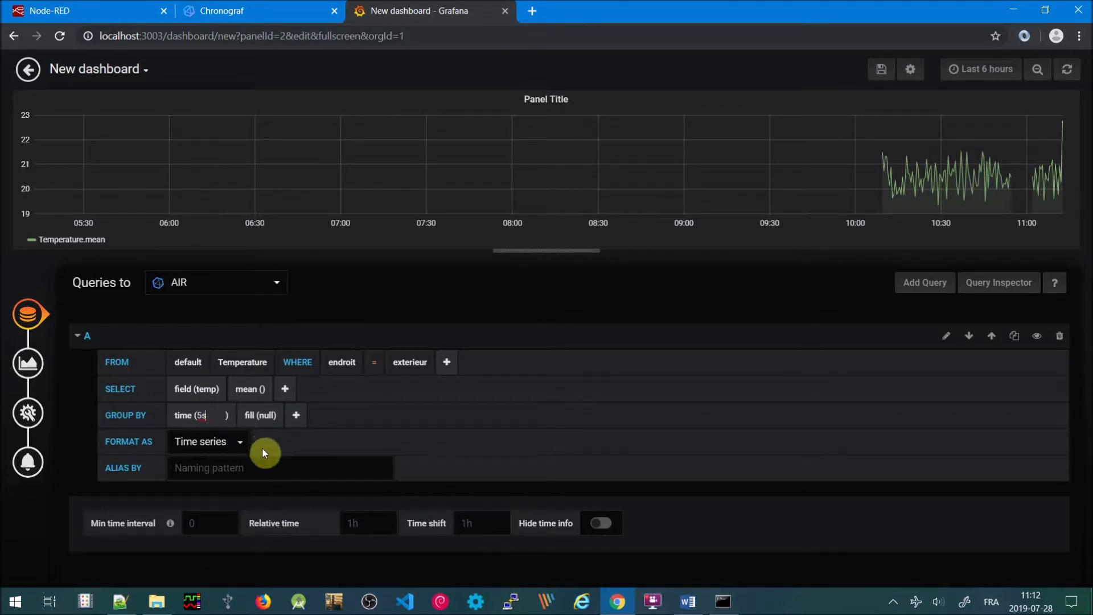
left_click(210, 472)
type("Ex")
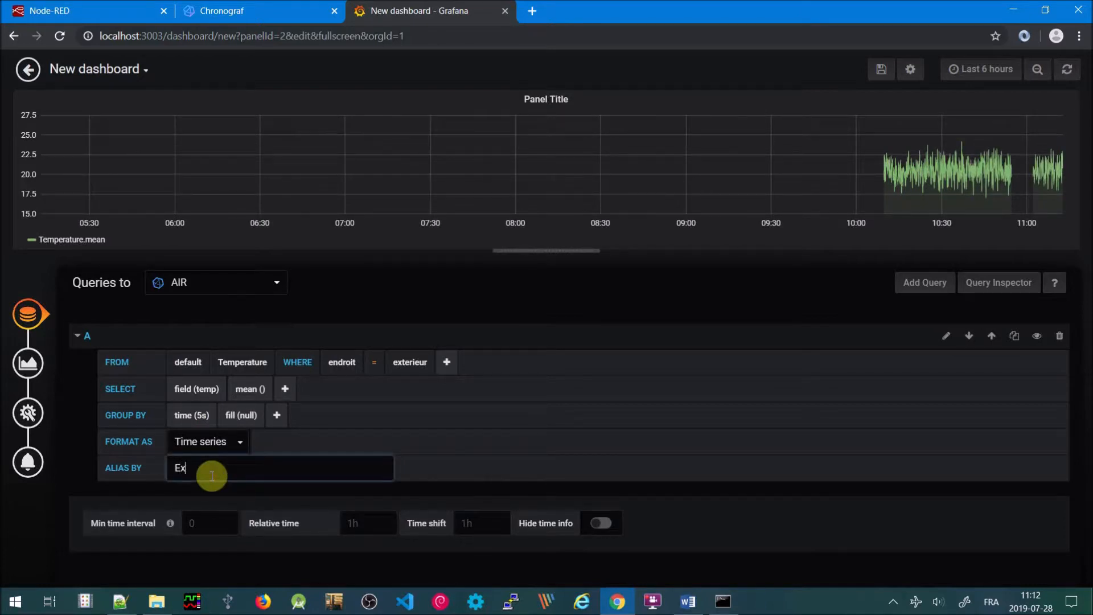
type("térieur")
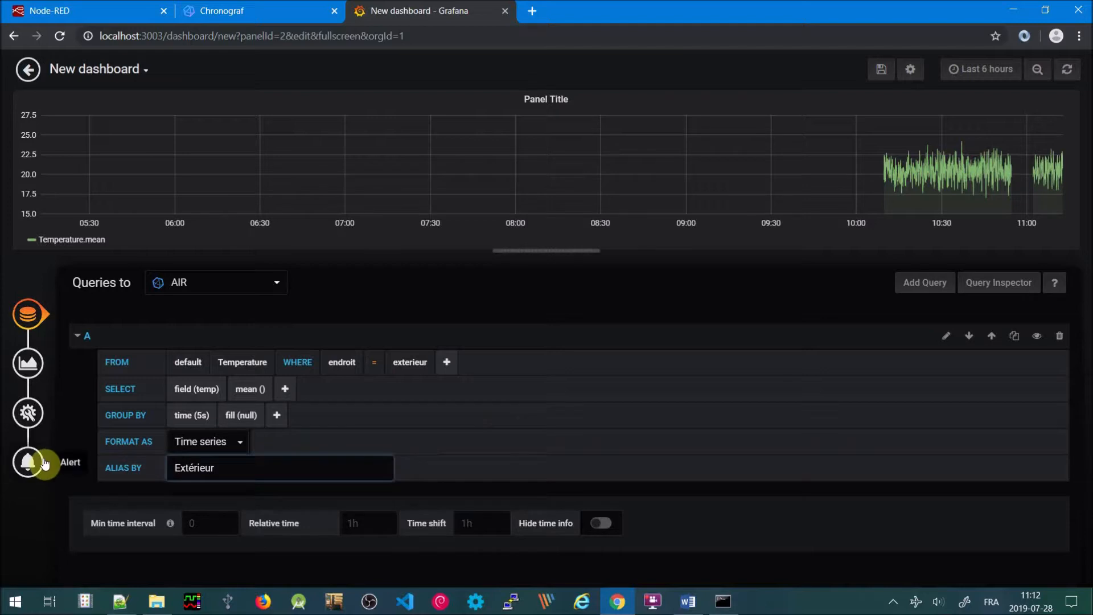
left_click(24, 411)
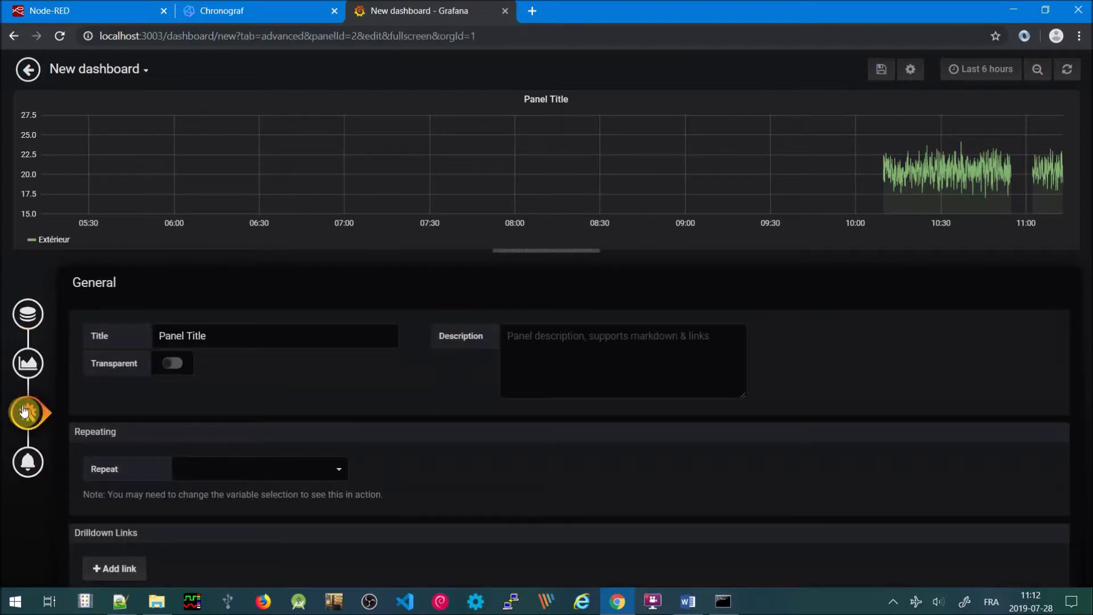
Rename the panel title to AIR
left_click(234, 336)
key("BackSpace")
key("BackSpace")
key("BackSpace")
key("BackSpace")
key("BackSpace")
key("BackSpace")
key("BackSpace")
key("BackSpace")
key("BackSpace")
key("BackSpace")
key("BackSpace")
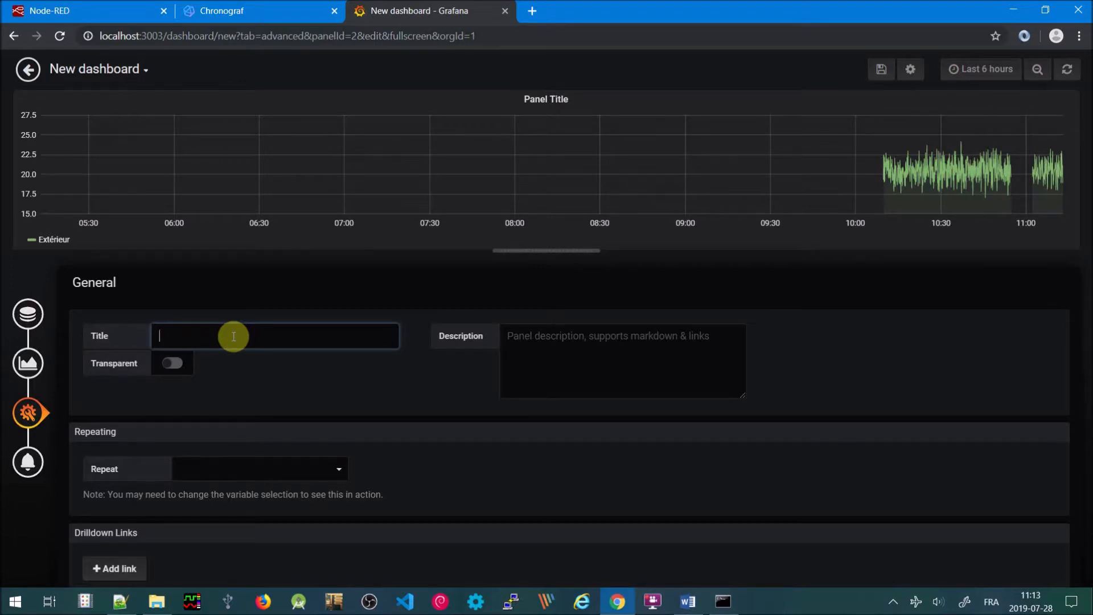
type("AIR")
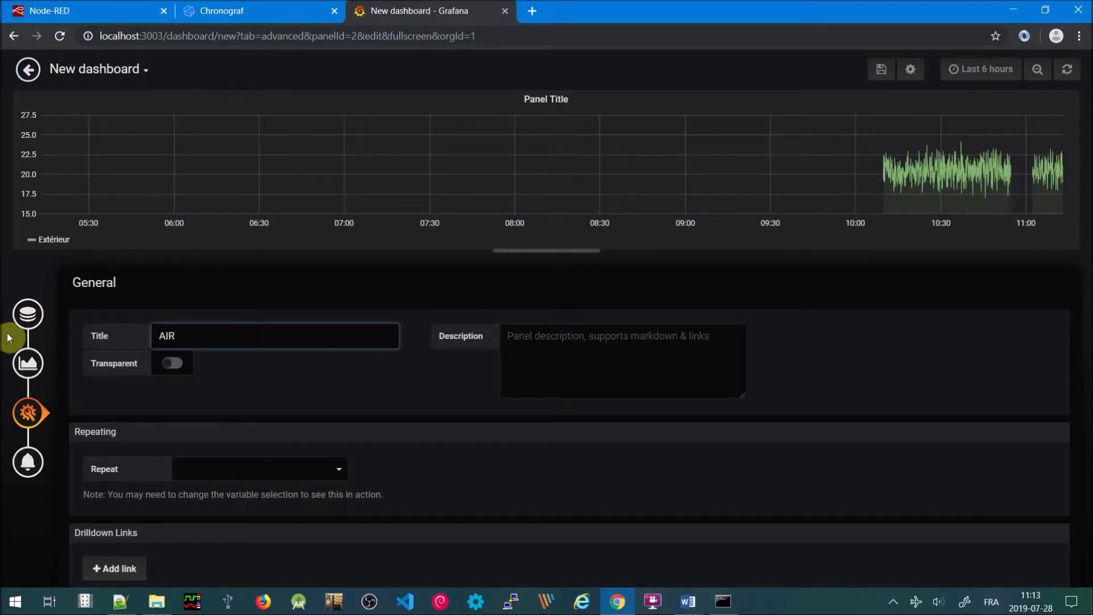
Show the left Y axis in Celsius (°C) with the label Température
left_click(35, 368)
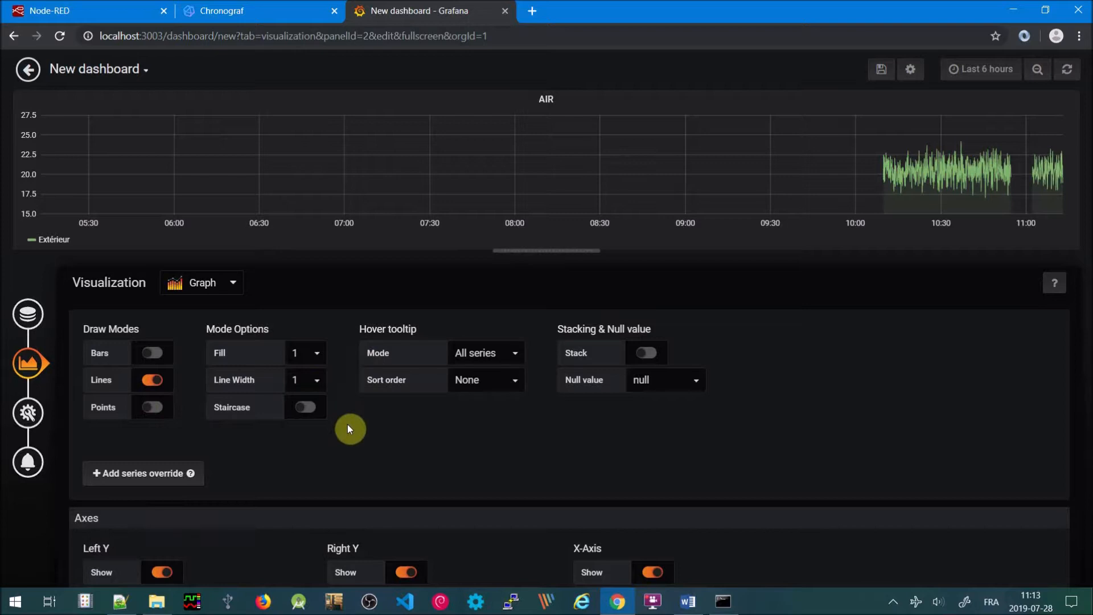
scroll(349, 429, "down", 4)
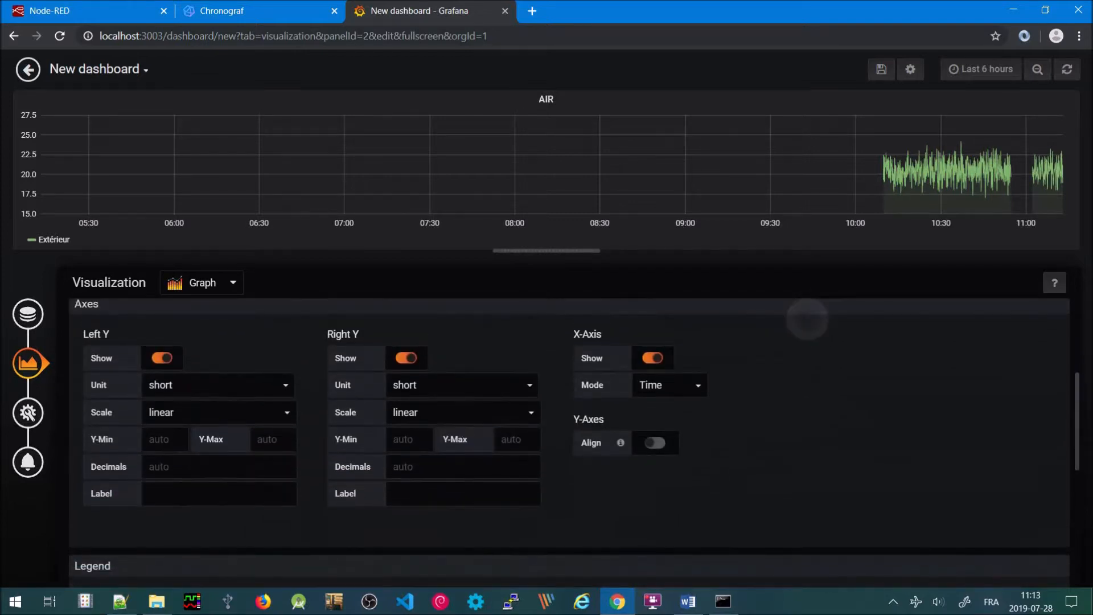
left_click(286, 387)
type("tem")
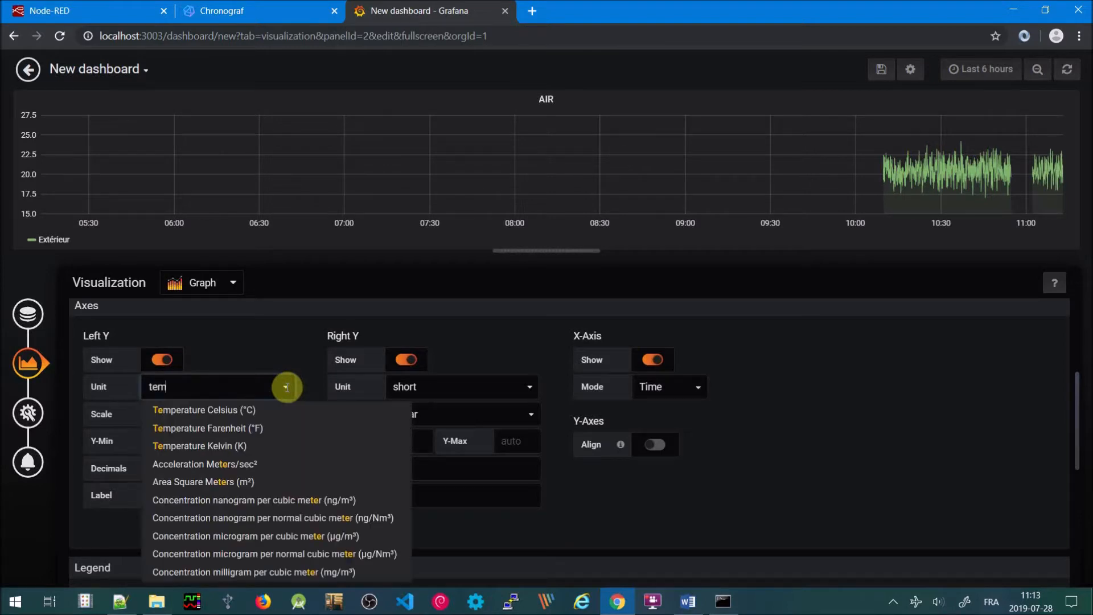
left_click(209, 410)
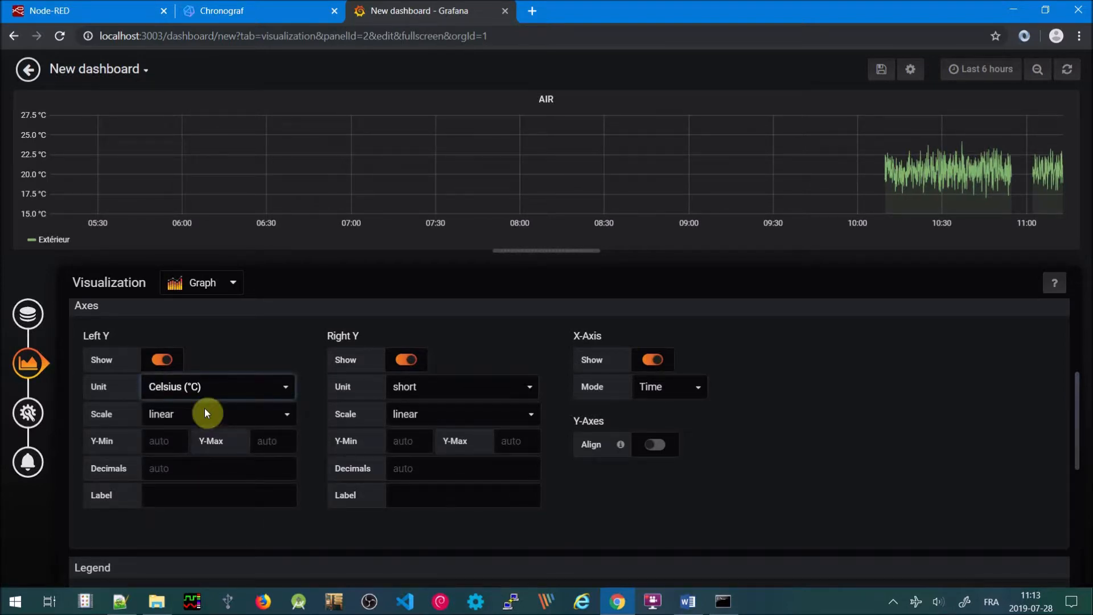
left_click(188, 499)
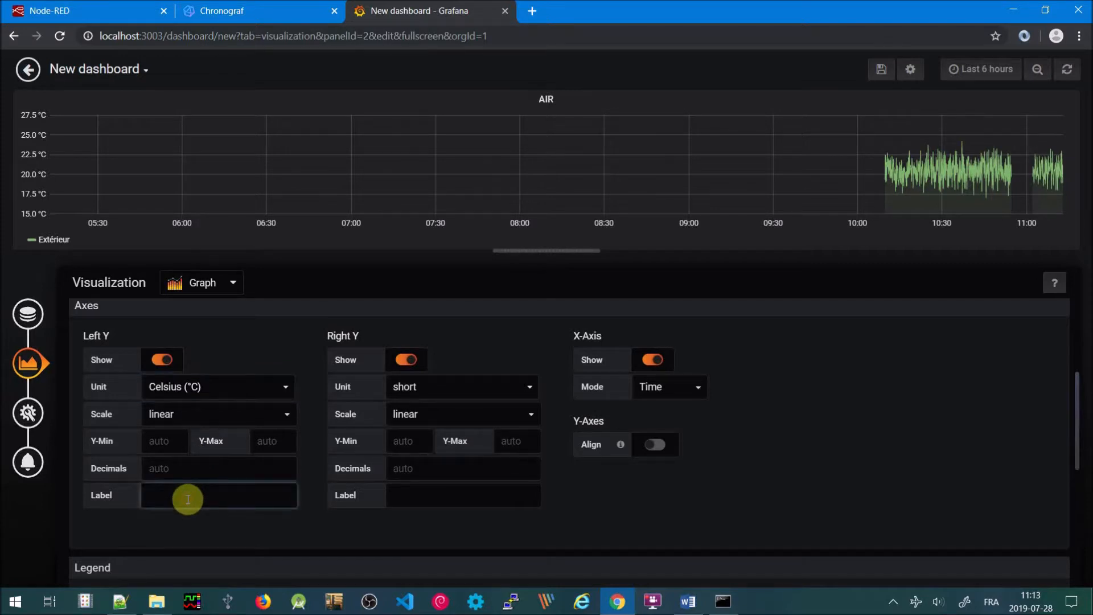
type("Température")
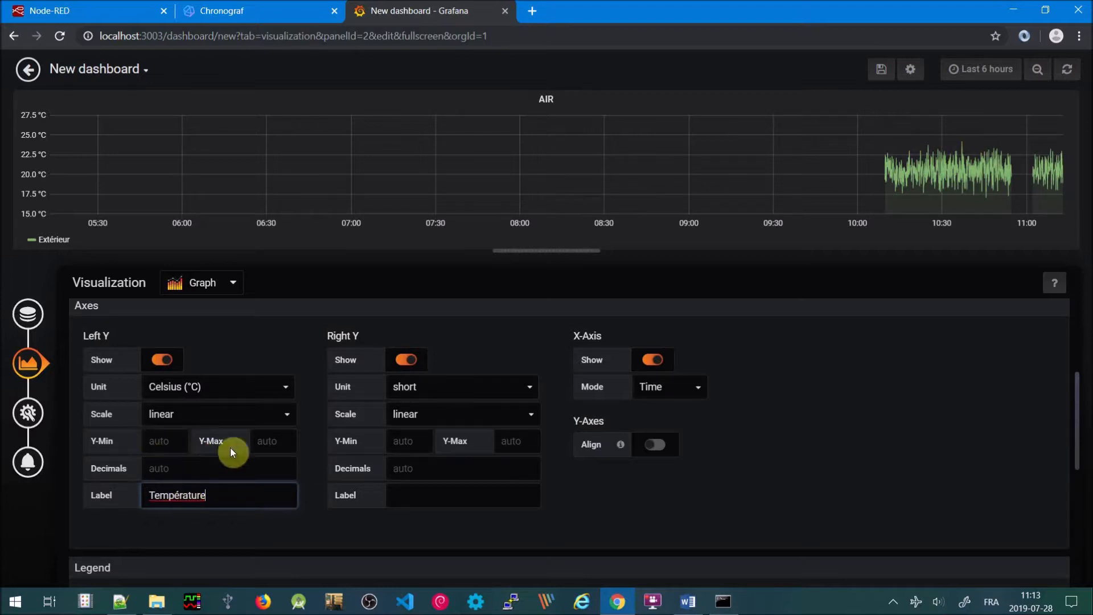
Give the left axis 1 decimal and set the time range to the last 5 minutes
left_click(184, 470)
type("0")
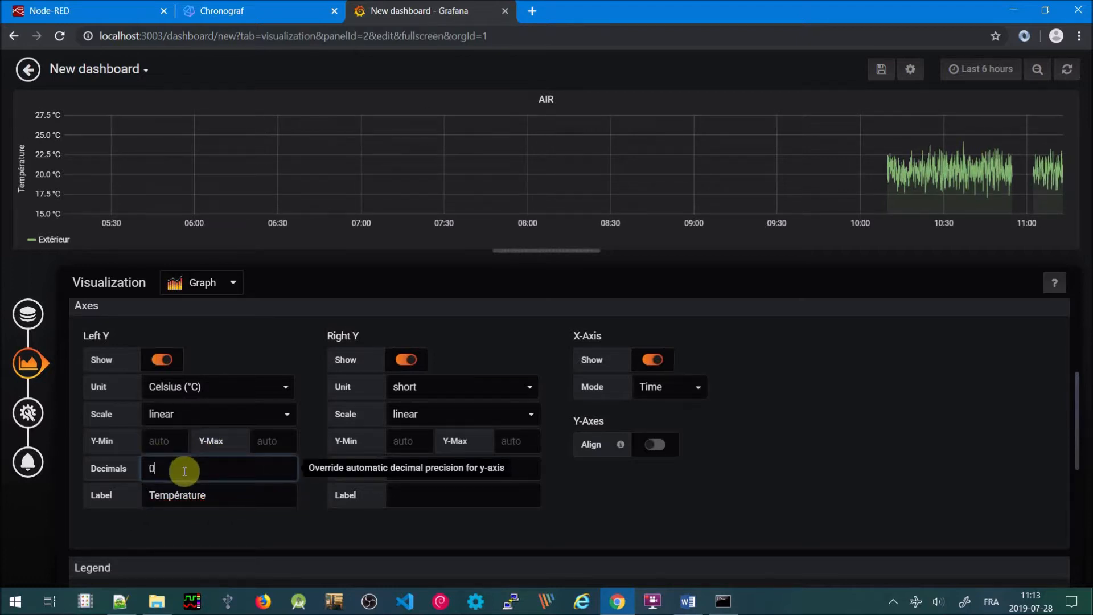
left_click(255, 525)
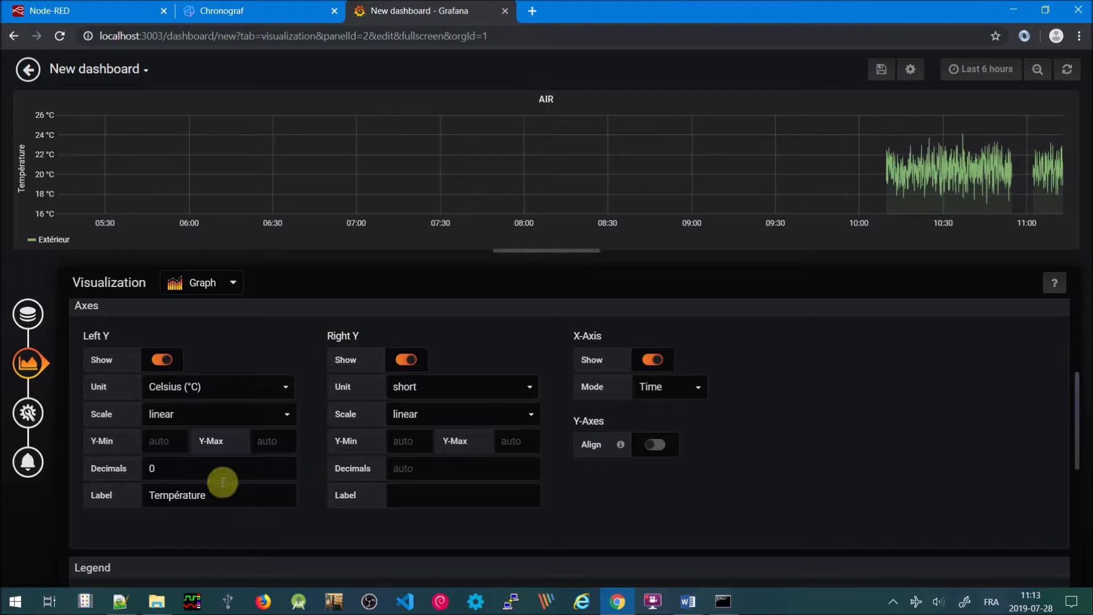
left_click(162, 468)
key("BackSpace")
type("1")
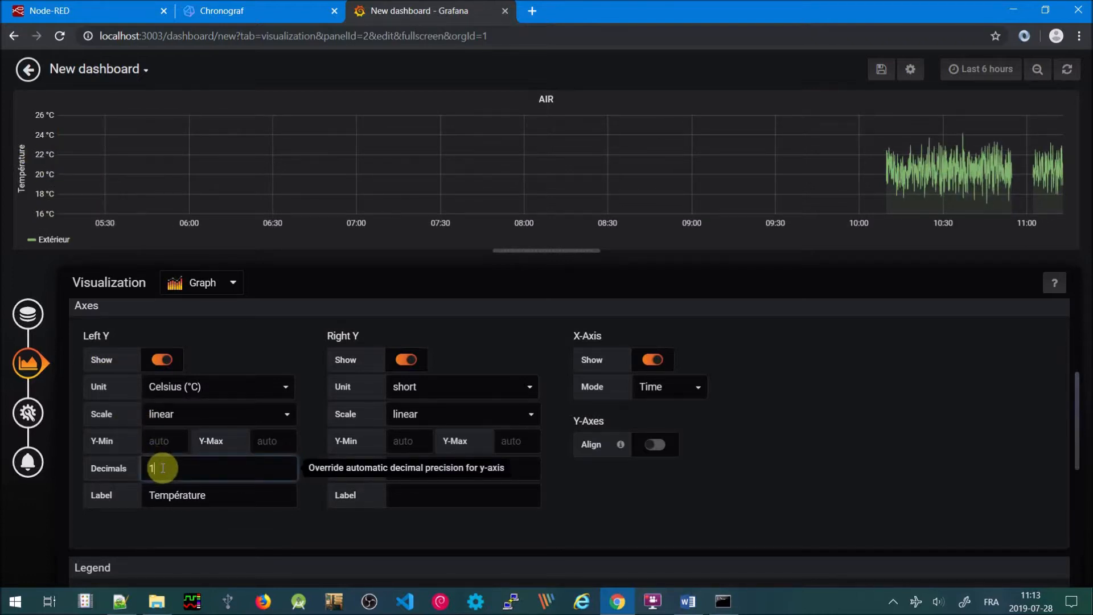
left_click(273, 521)
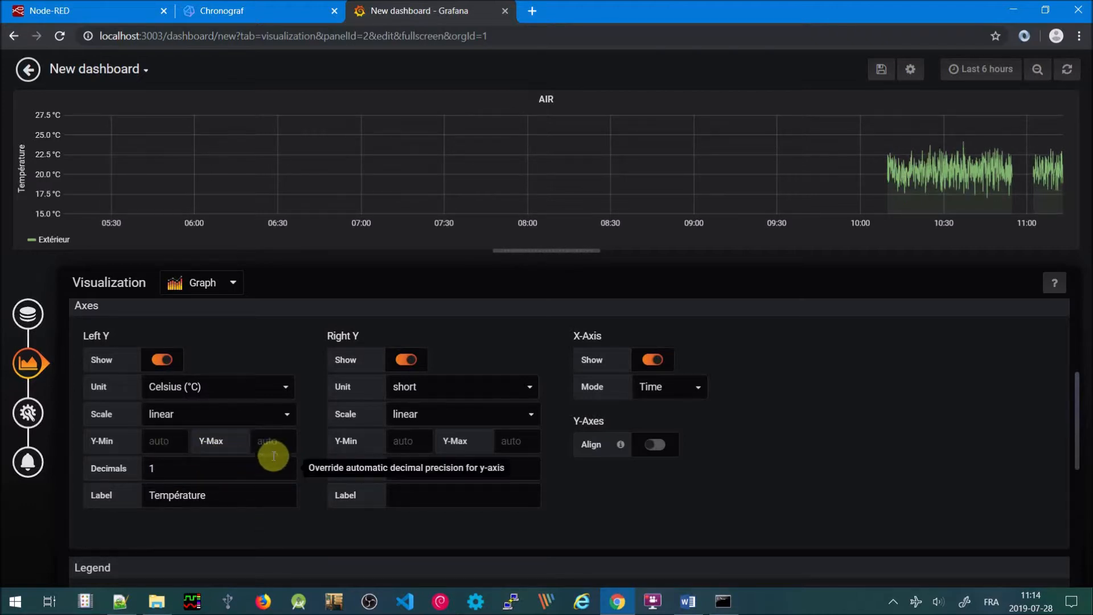
left_click(977, 71)
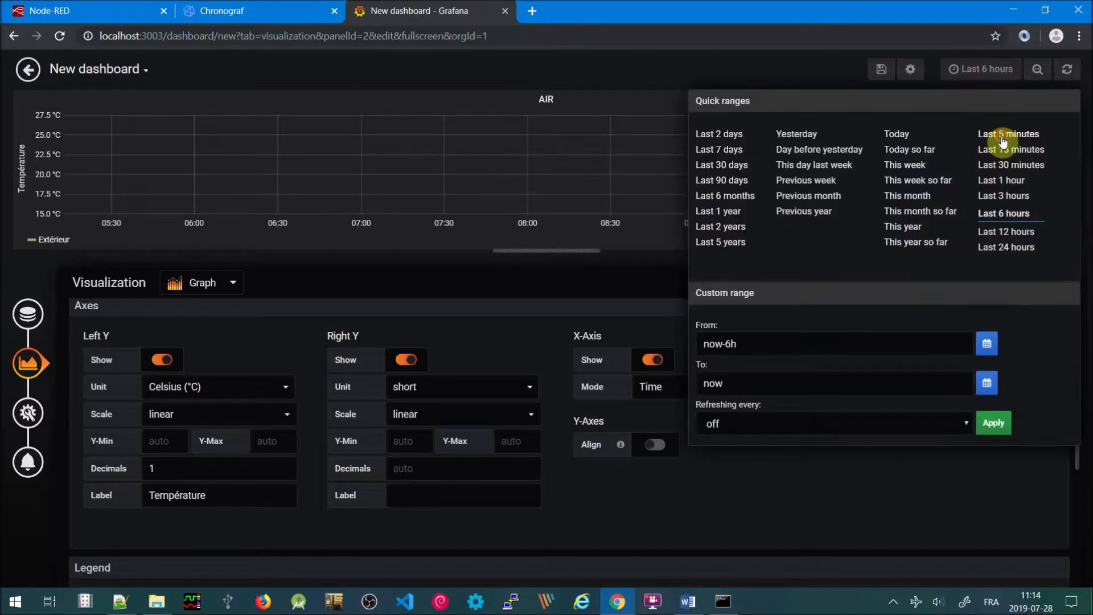
left_click(1003, 136)
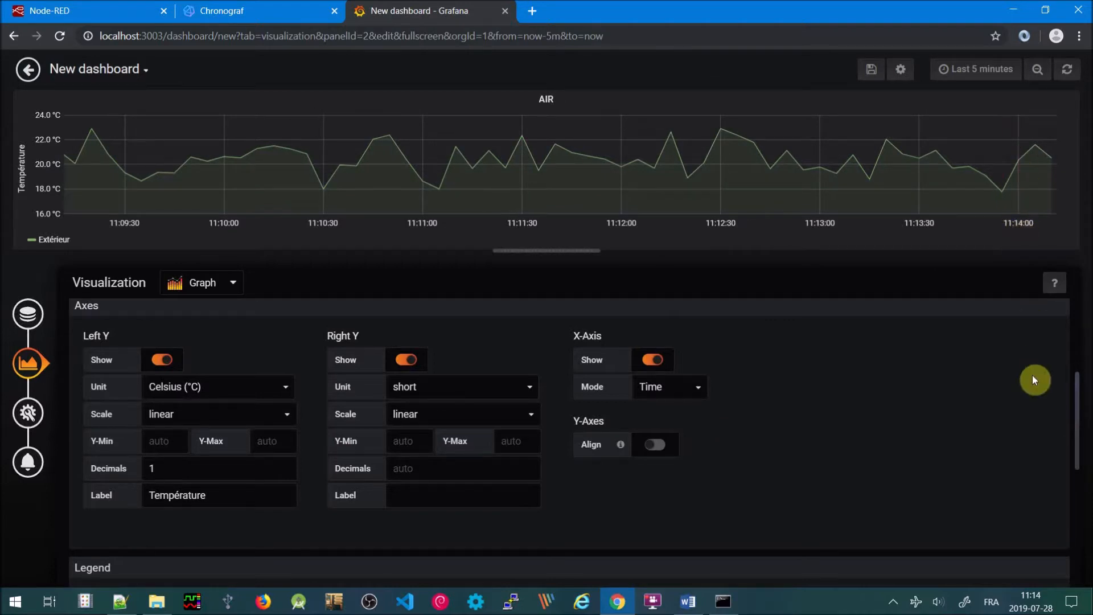
Turn on the Min, Max and Avg legend values for the Extérieur series
scroll(1033, 380, "down", 3)
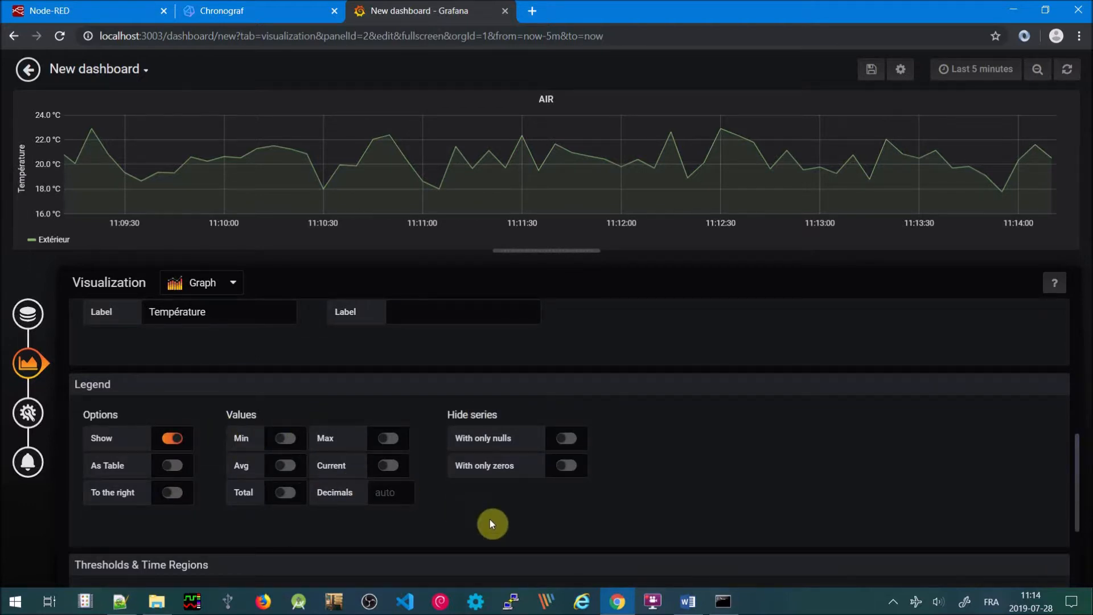
left_click(287, 440)
left_click(389, 438)
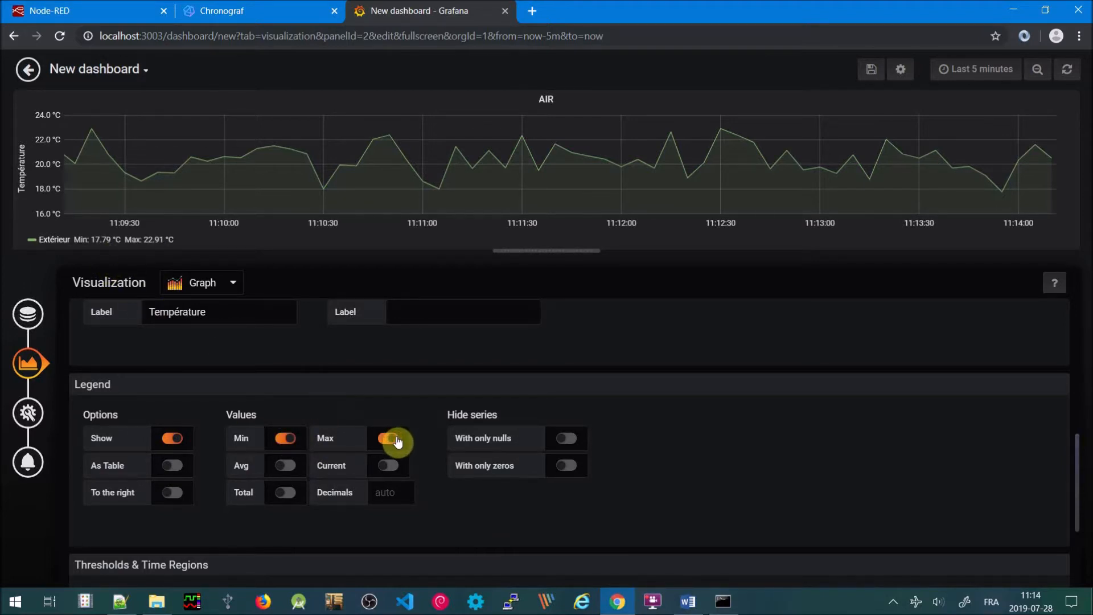
left_click(286, 468)
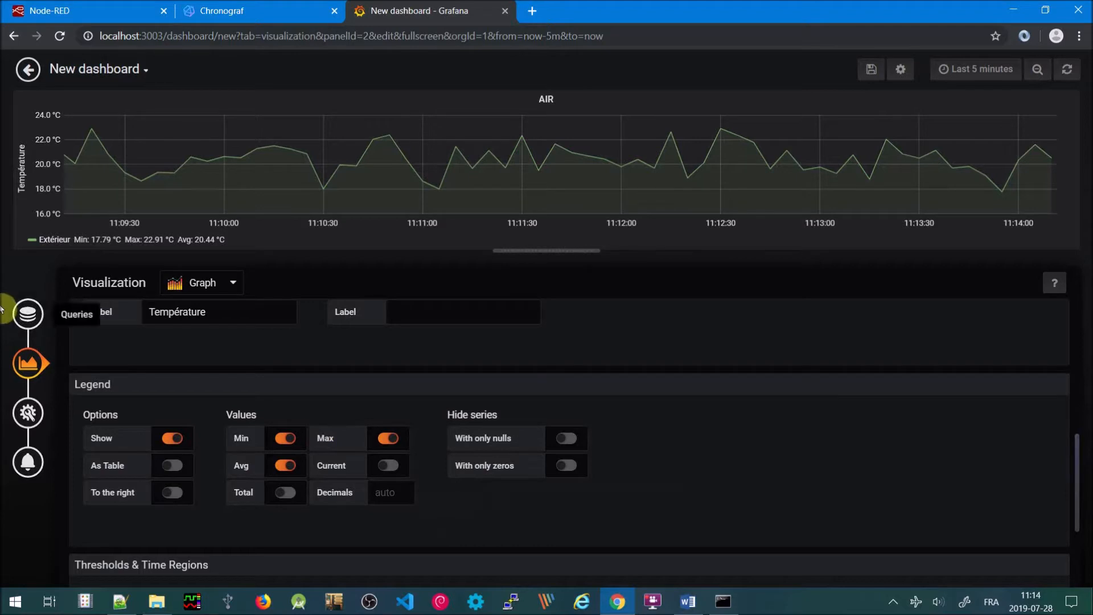
Duplicate query A as B with endroit = garage and alias Garage, then duplicate B as C
left_click(26, 316)
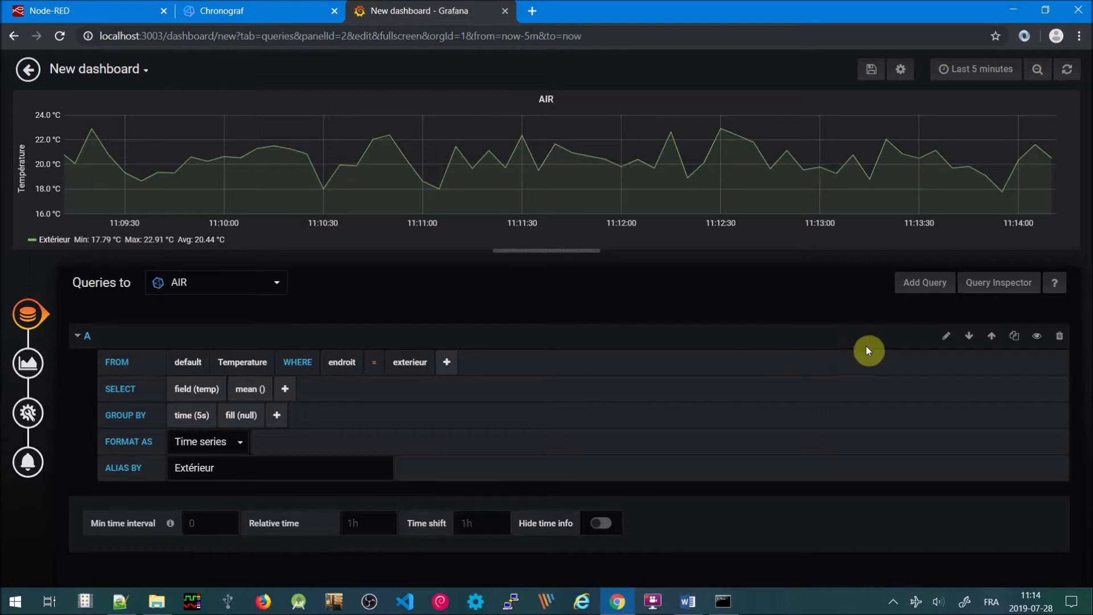
left_click(1015, 337)
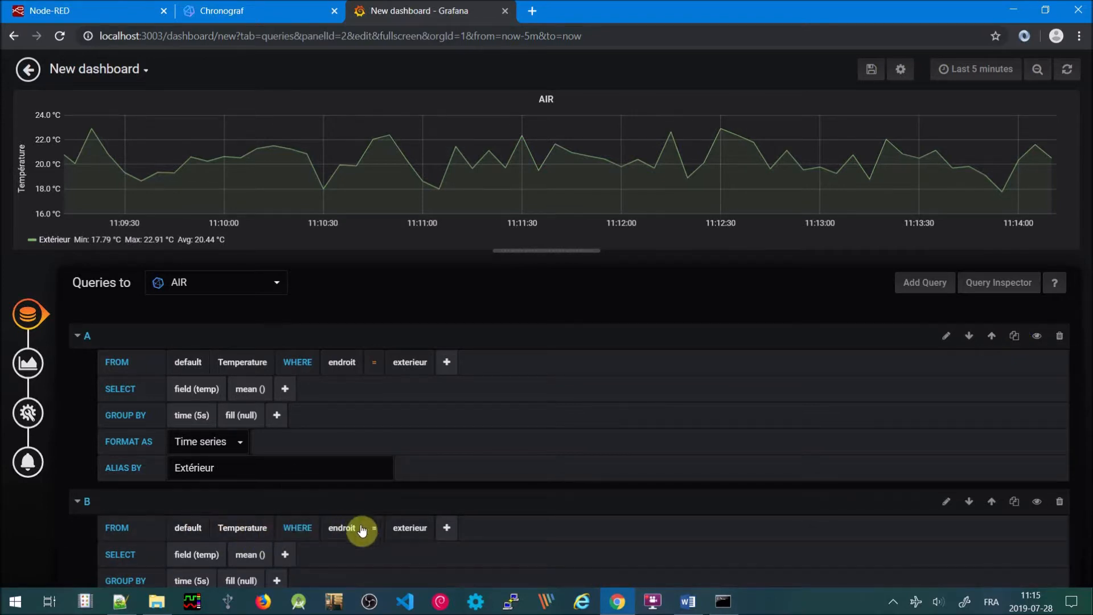
left_click(409, 529)
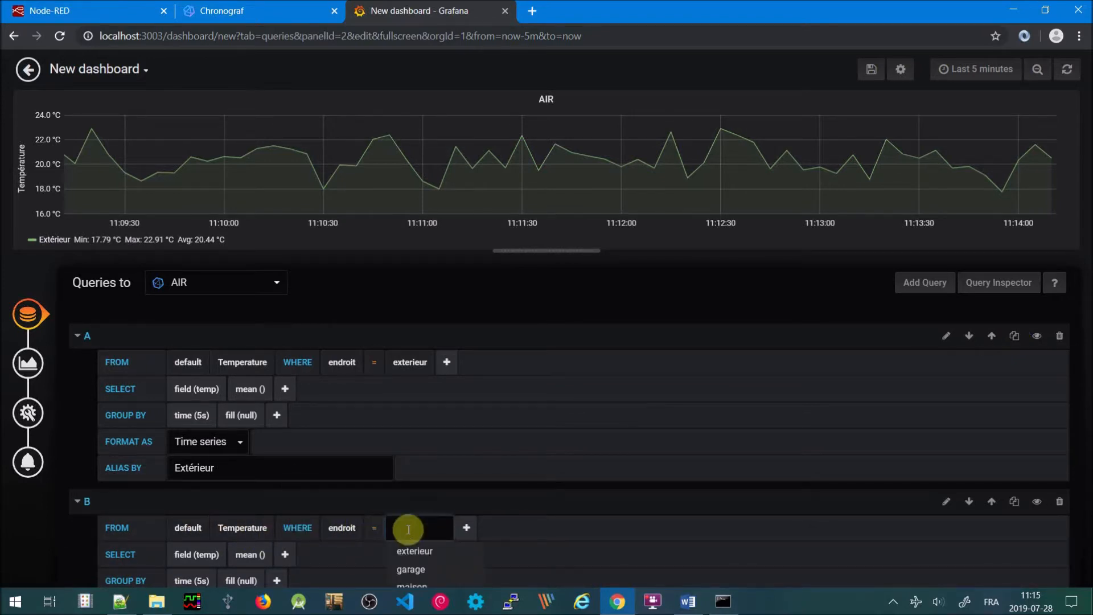
left_click(414, 571)
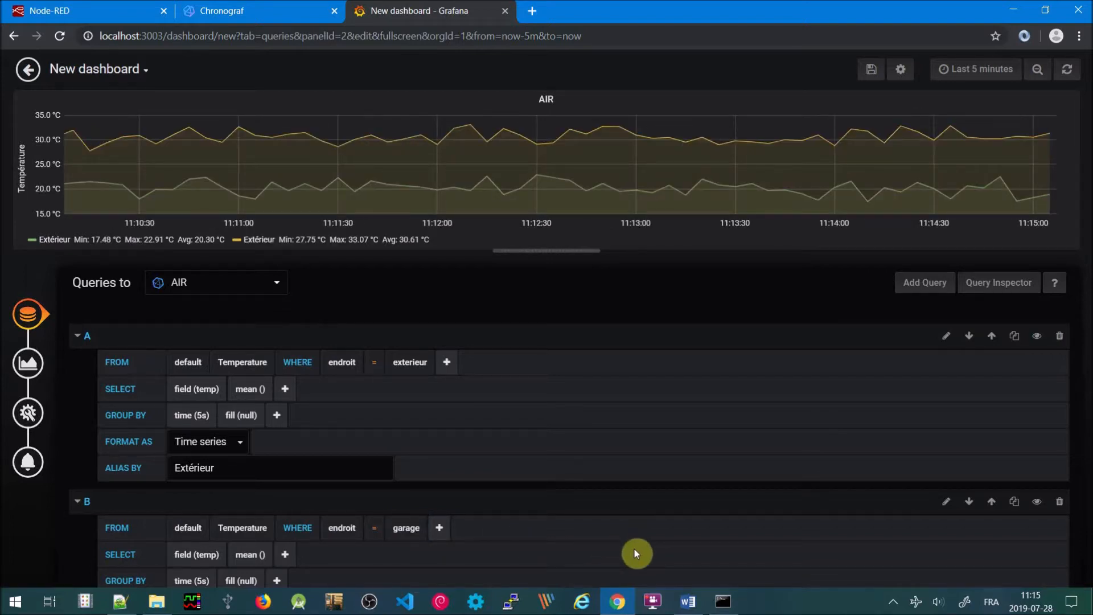
scroll(634, 549, "down", 3)
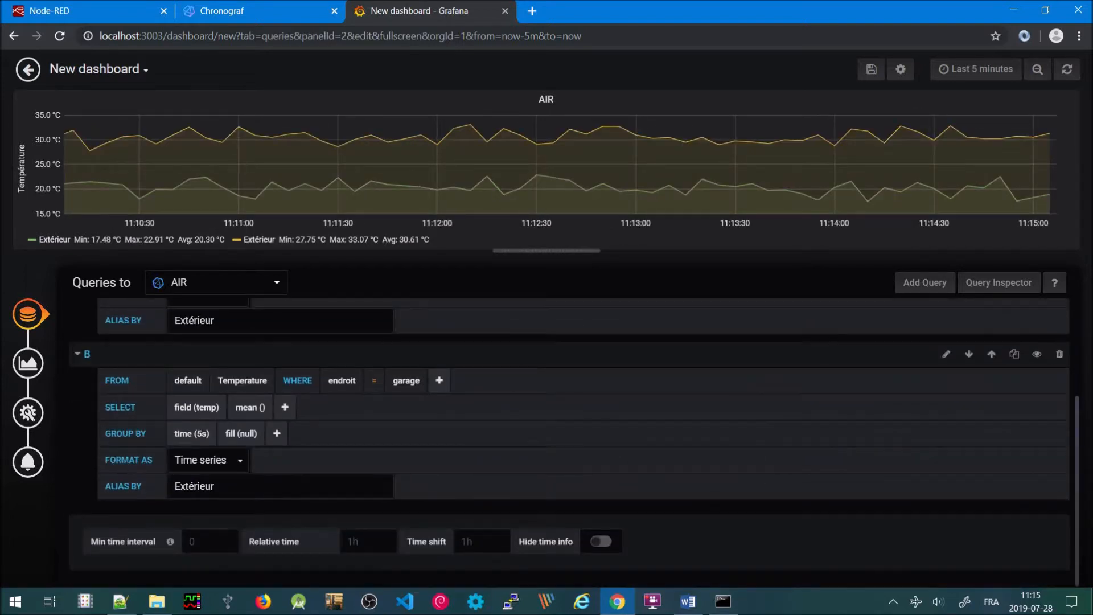
left_click(227, 485)
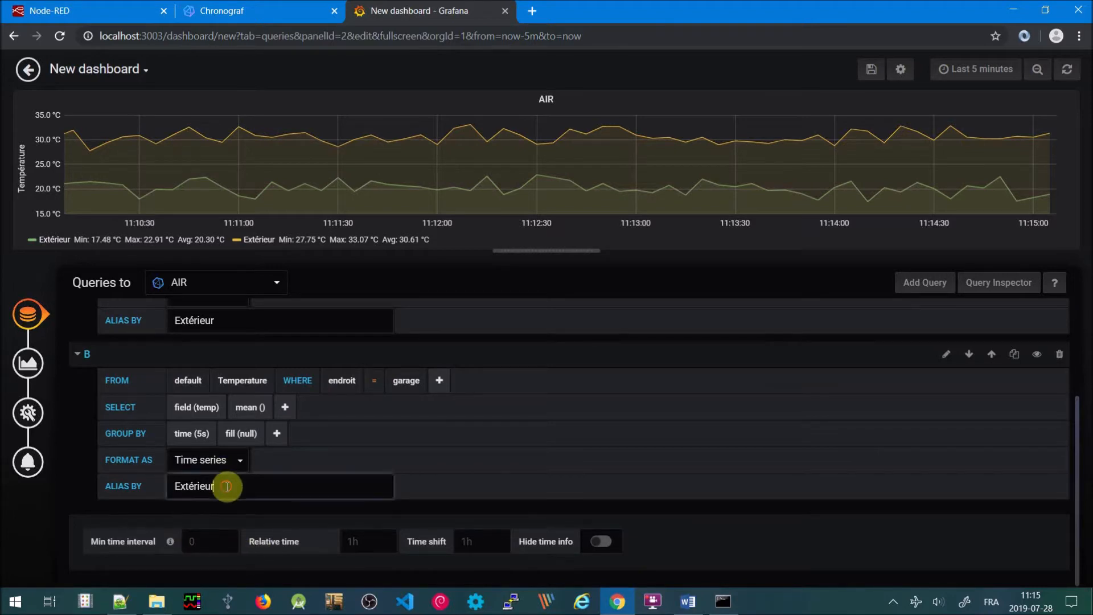
key("BackSpace")
key("BackSpace")
key("BackSpace")
key("BackSpace")
key("BackSpace")
key("BackSpace")
key("BackSpace")
type("Garage")
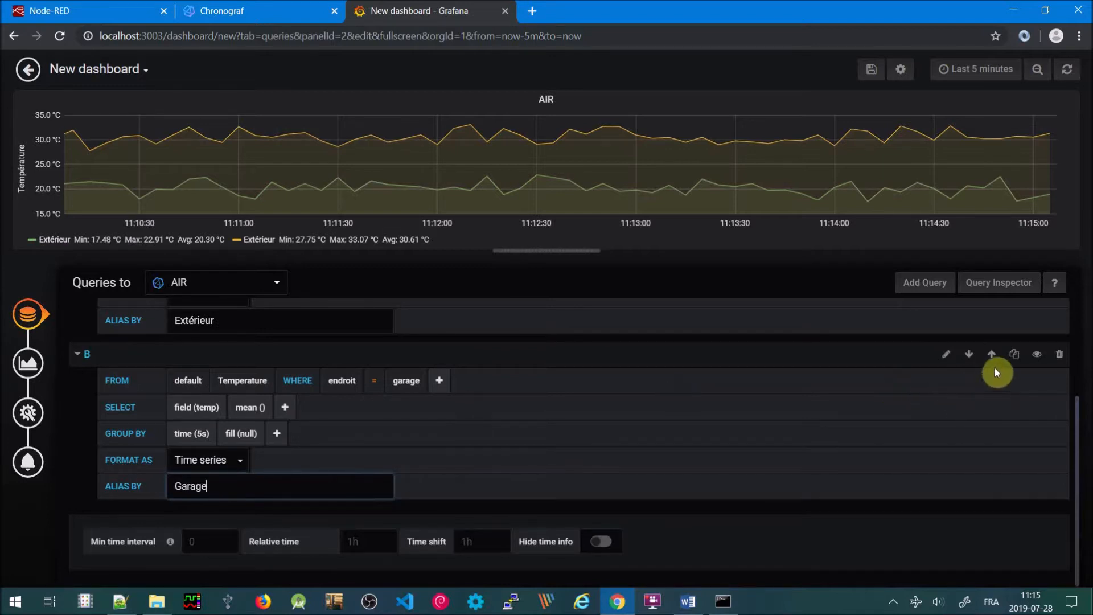
left_click(1014, 355)
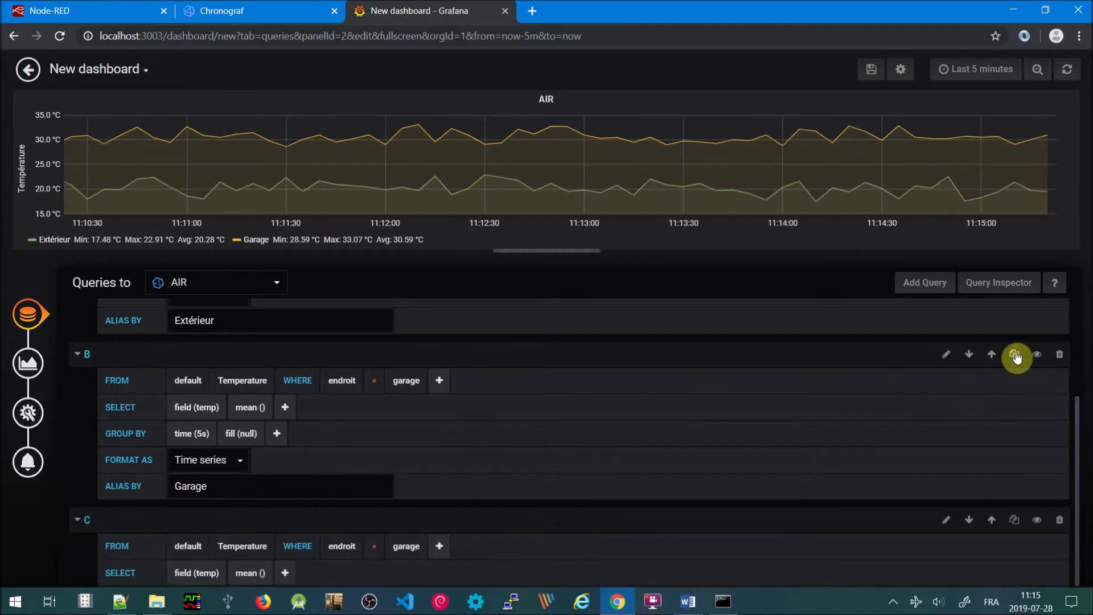
Change query C's endroit filter to maison and its alias to Maison
left_click(419, 548)
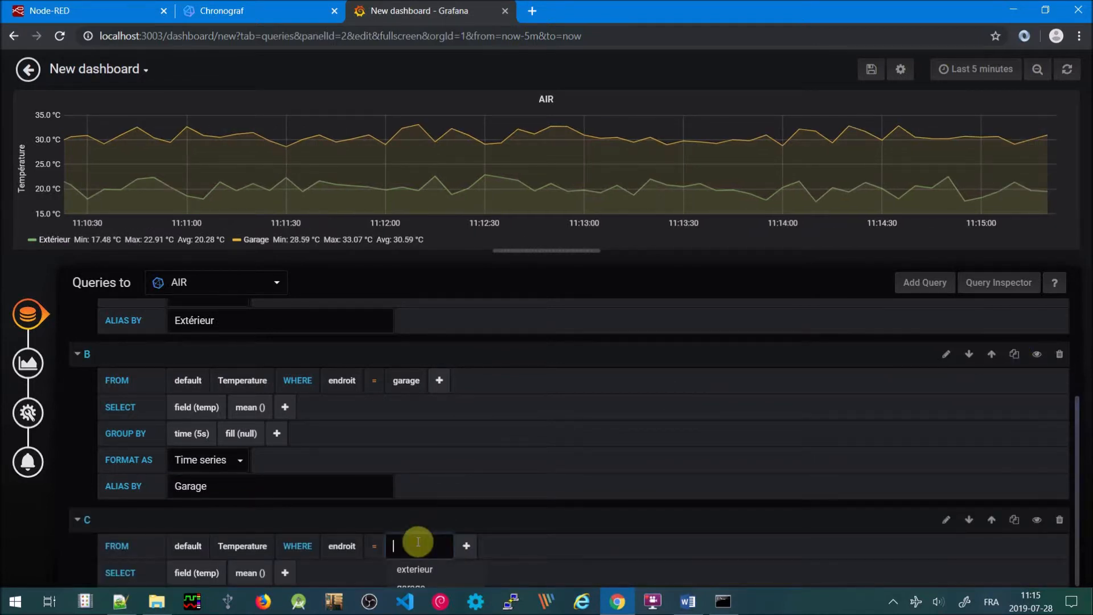
right_click(652, 601)
left_click(569, 443)
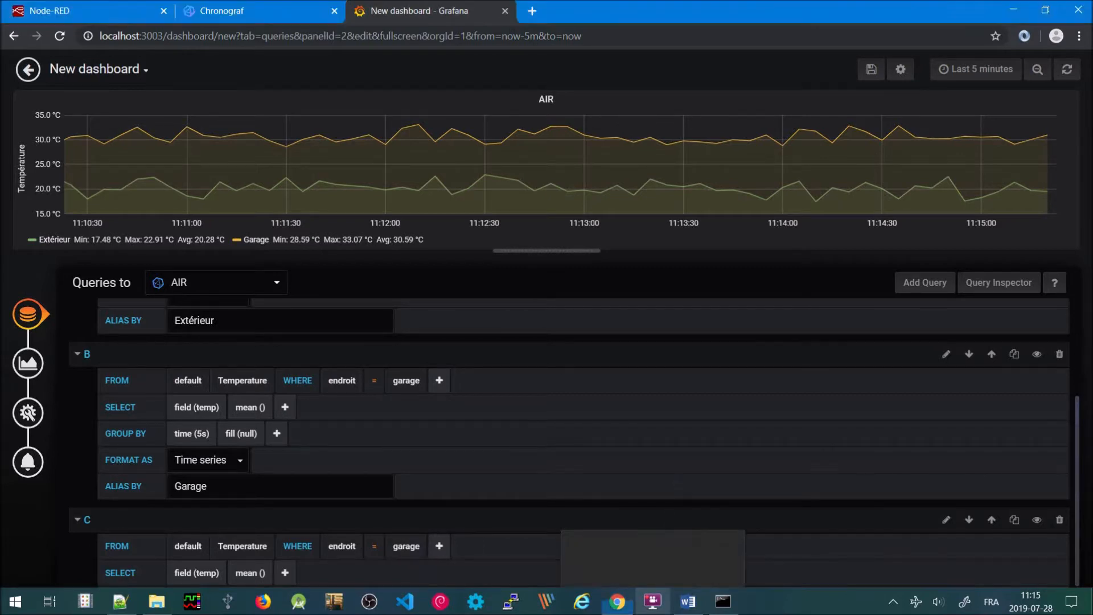
scroll(569, 443, "down", 2)
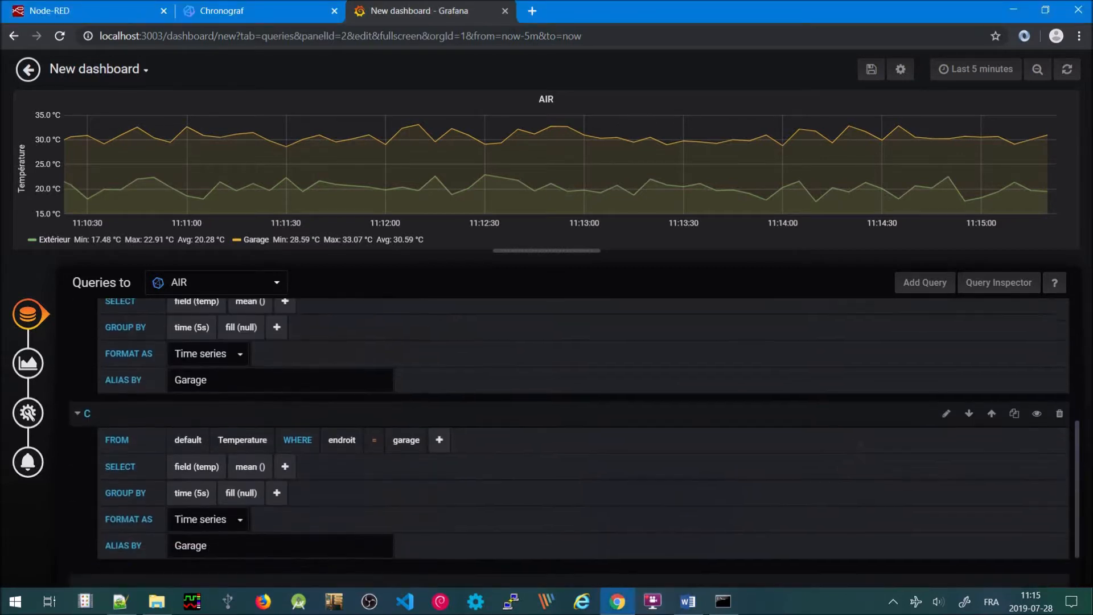
left_click(402, 437)
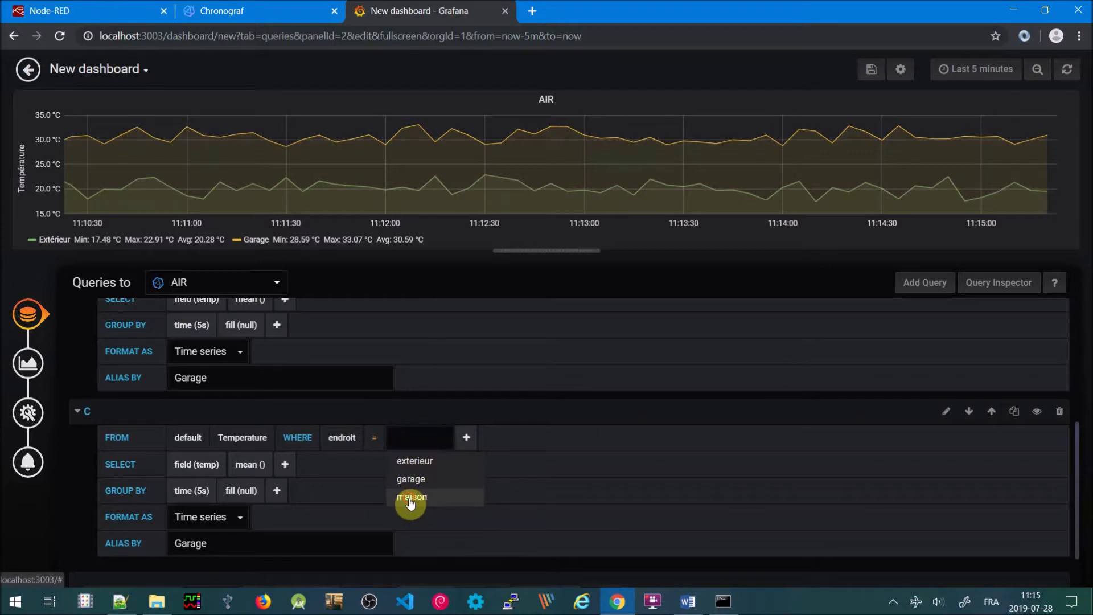
left_click(410, 499)
left_click(243, 539)
key("BackSpace")
key("BackSpace")
key("BackSpace")
key("BackSpace")
key("BackSpace")
key("BackSpace")
type("M")
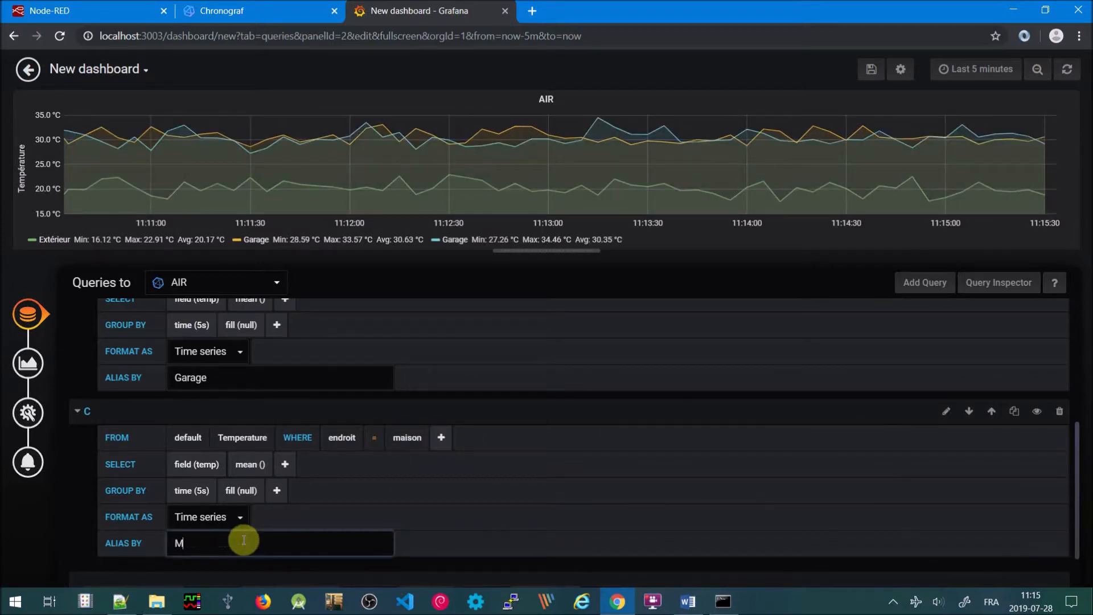
type("aison")
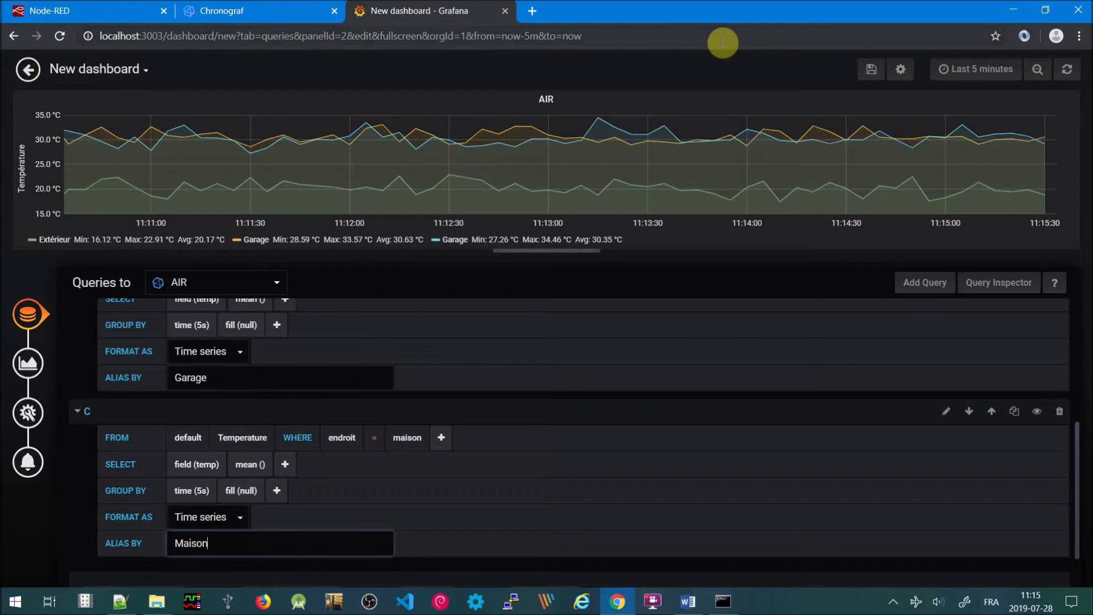
Save the dashboard as AIR in the General folder
left_click(870, 77)
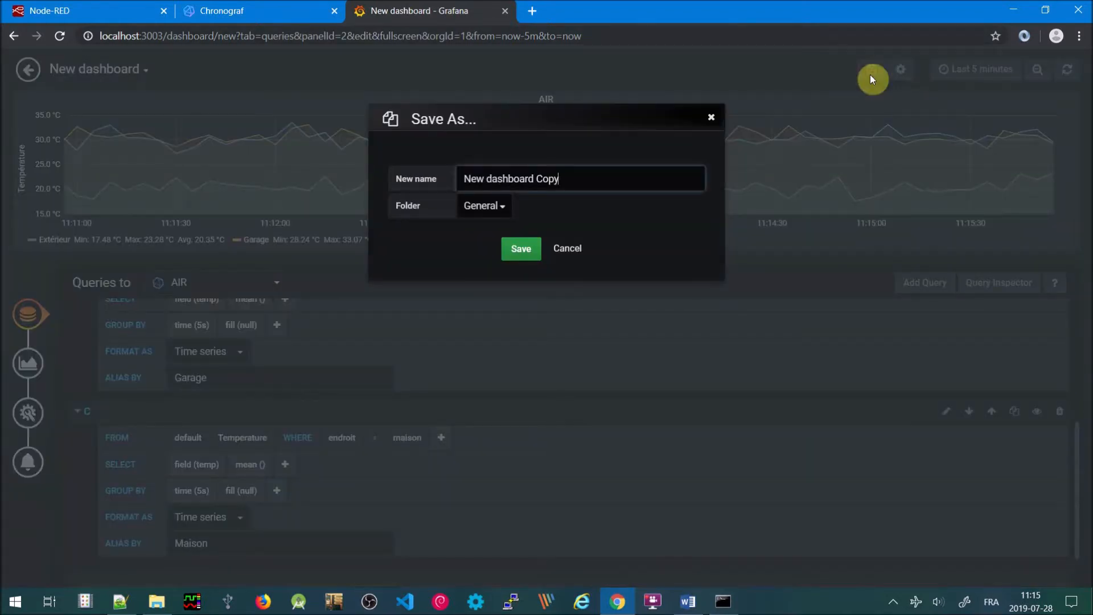
key("BackSpace")
key("BackSpace")
key("BackSpace")
key("BackSpace")
key("BackSpace")
key("BackSpace")
key("BackSpace")
key("BackSpace")
key("BackSpace")
key("BackSpace")
key("BackSpace")
key("BackSpace")
key("BackSpace")
key("BackSpace")
key("BackSpace")
key("BackSpace")
key("BackSpace")
key("BackSpace")
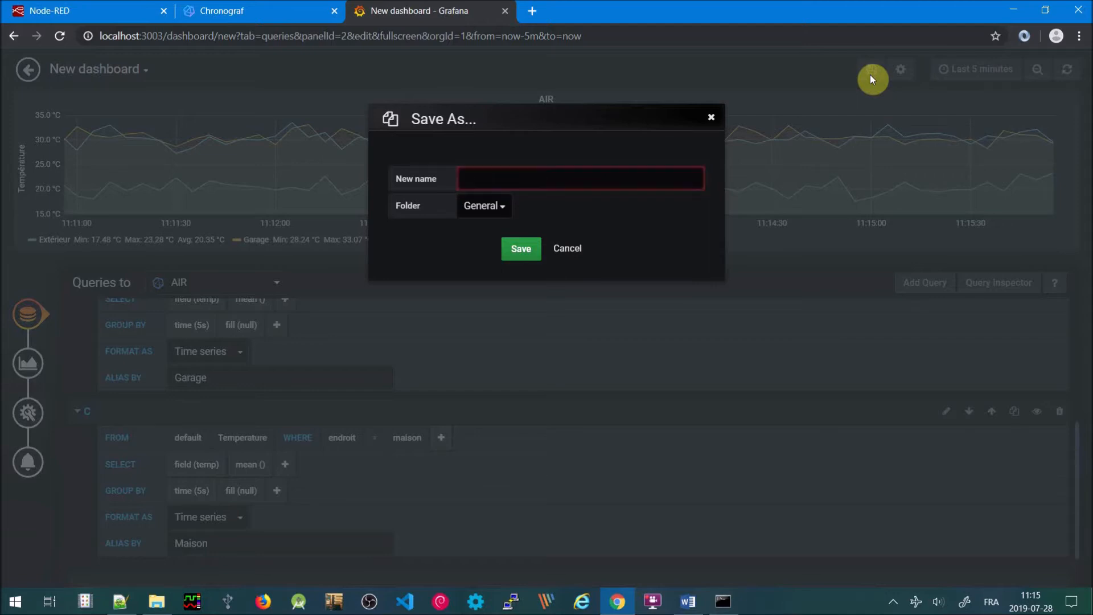
type("AIR")
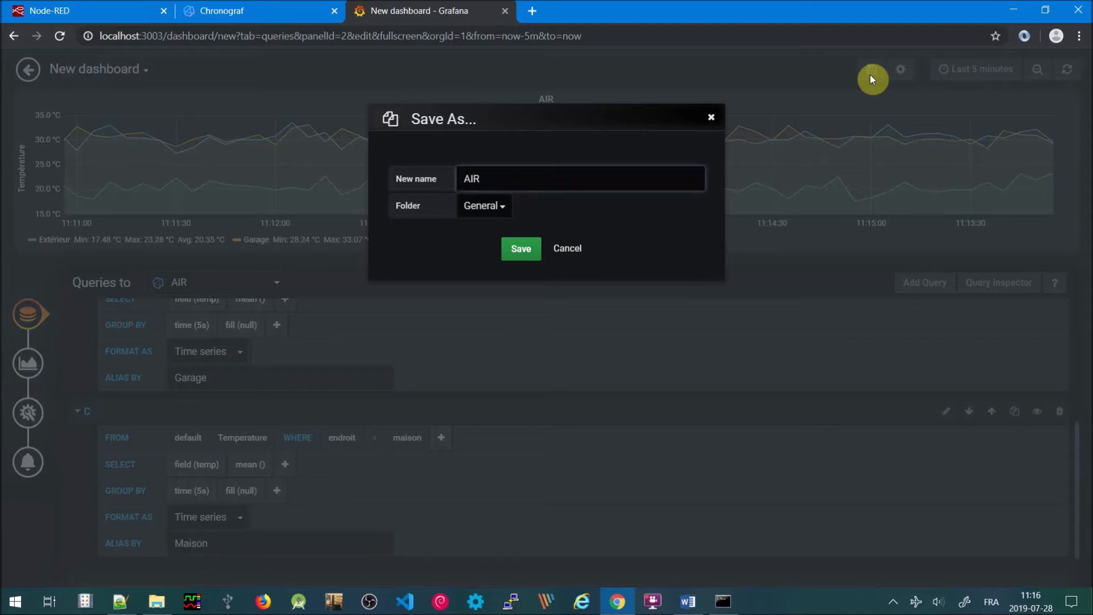
left_click(516, 254)
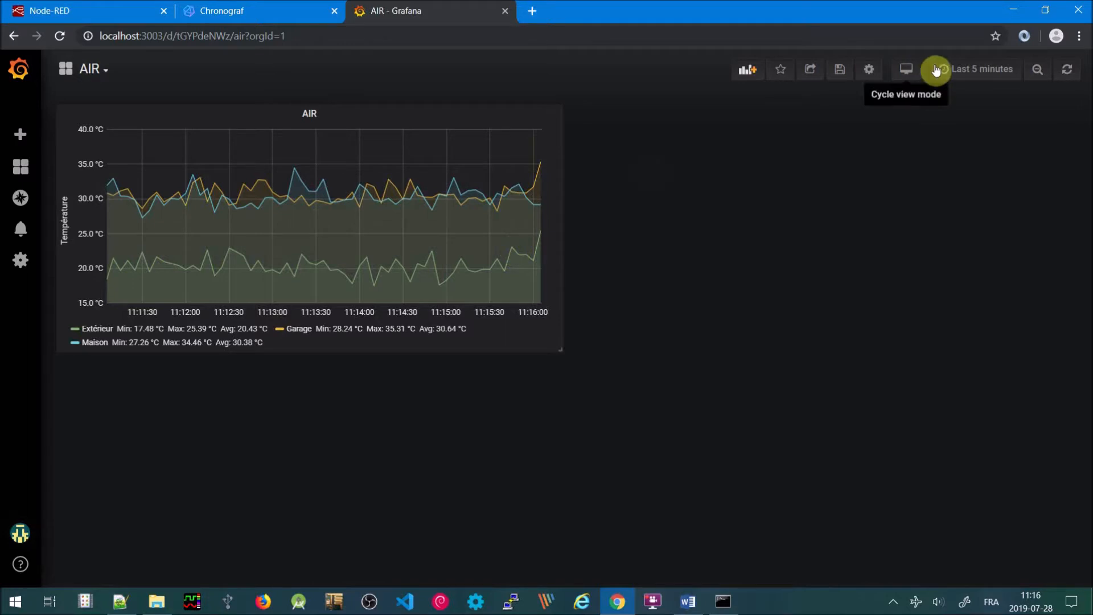
left_click(965, 72)
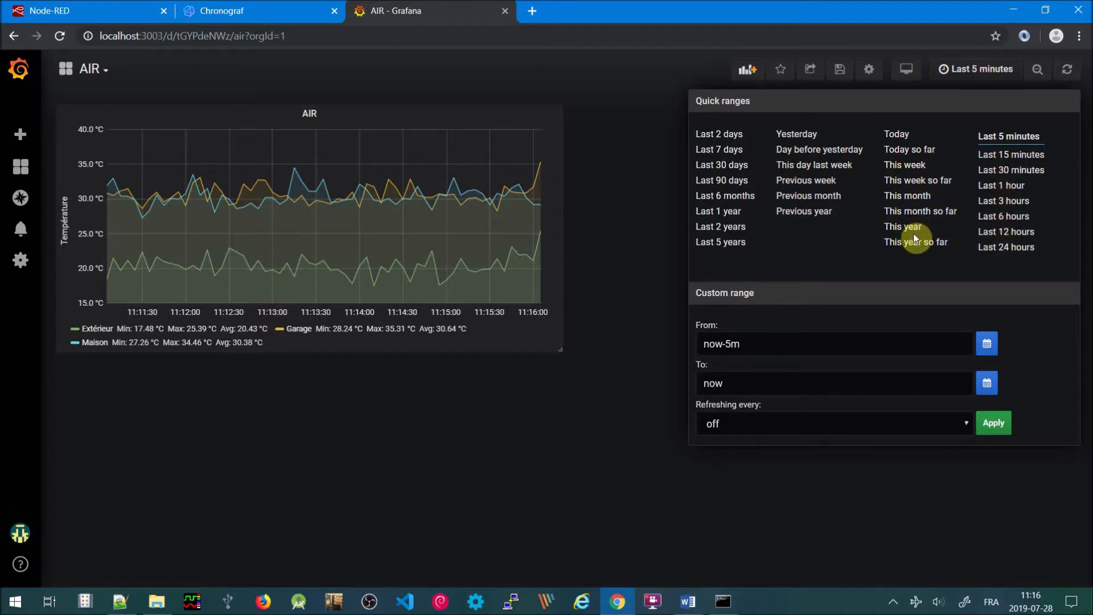
left_click(620, 264)
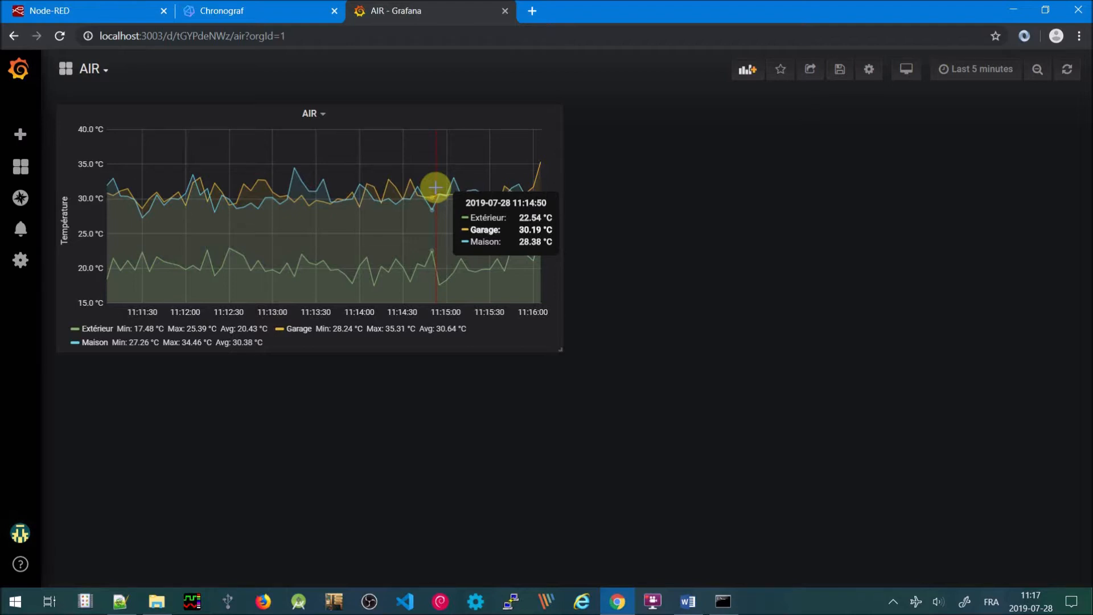
Add a new panel to the AIR dashboard with a Gauge visualization
left_click(746, 73)
left_click(370, 210)
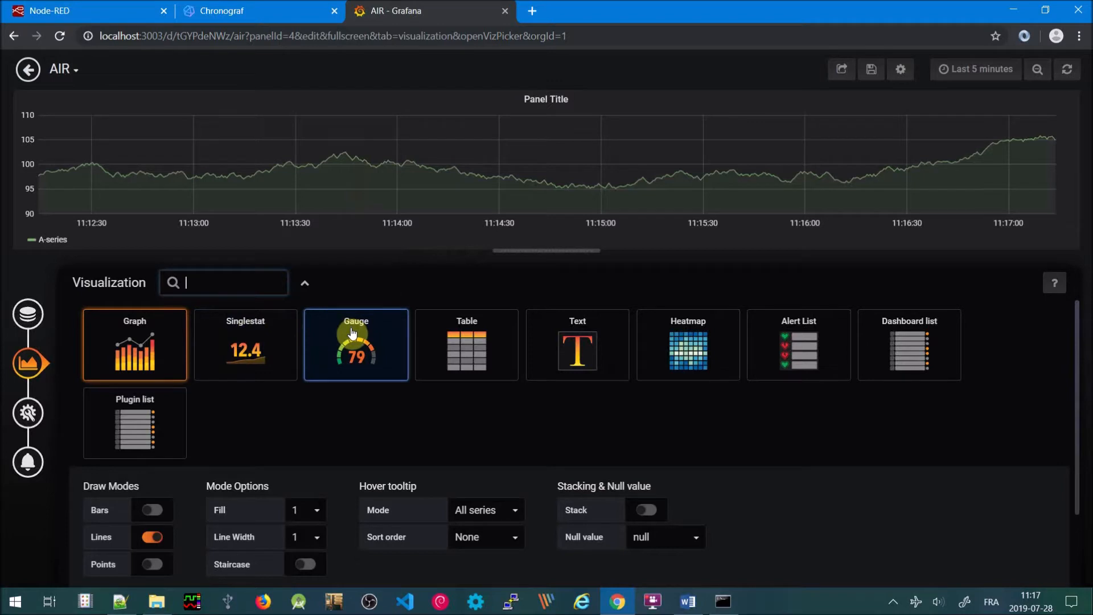
left_click(352, 333)
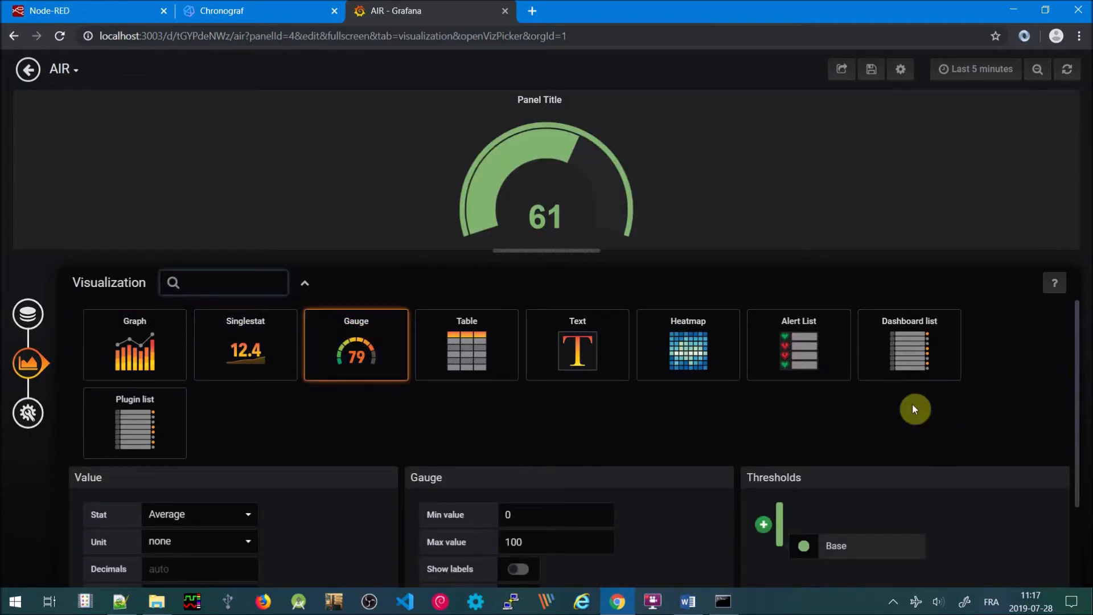
Change the gauge panel's title to 'Maison'
left_click(21, 424)
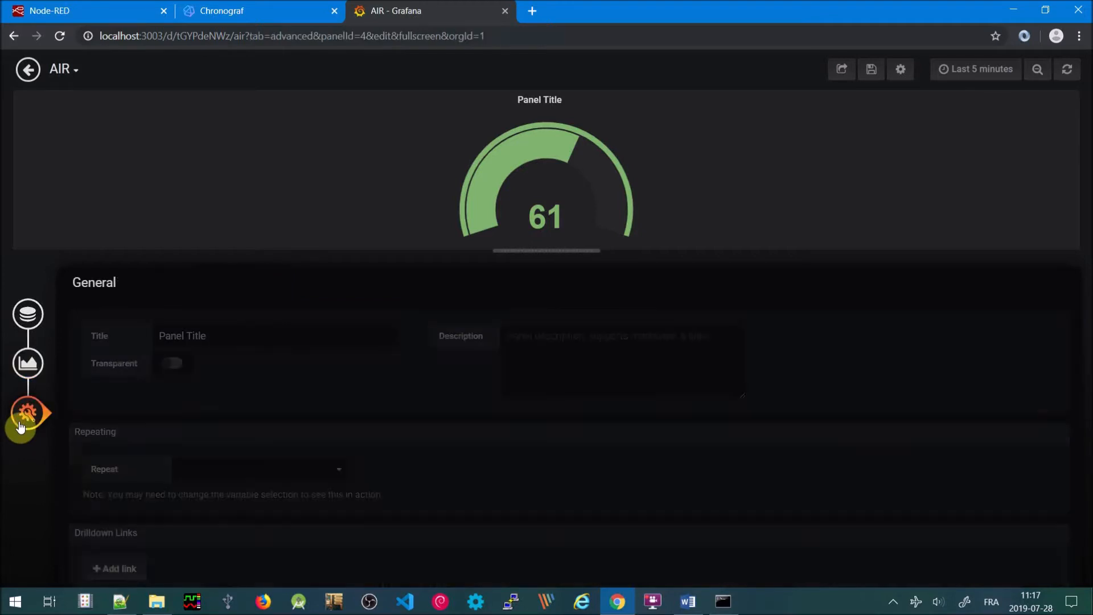
left_click(238, 342)
key("BackSpace")
key("BackSpace")
key("BackSpace")
key("BackSpace")
key("BackSpace")
key("BackSpace")
key("BackSpace")
key("BackSpace")
key("BackSpace")
key("BackSpace")
key("BackSpace")
type("Maison")
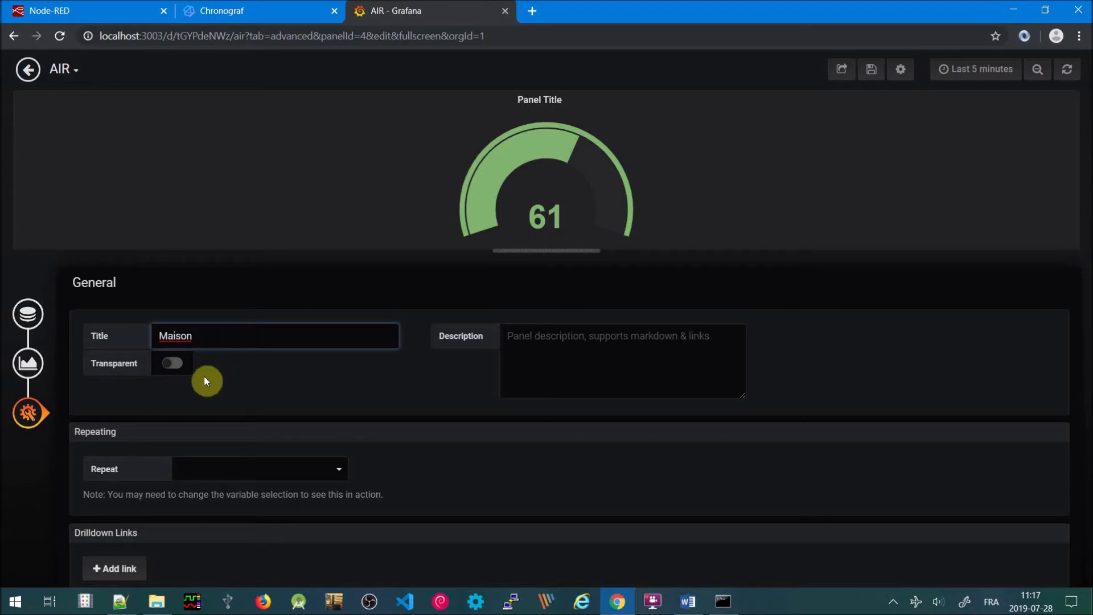
left_click(35, 365)
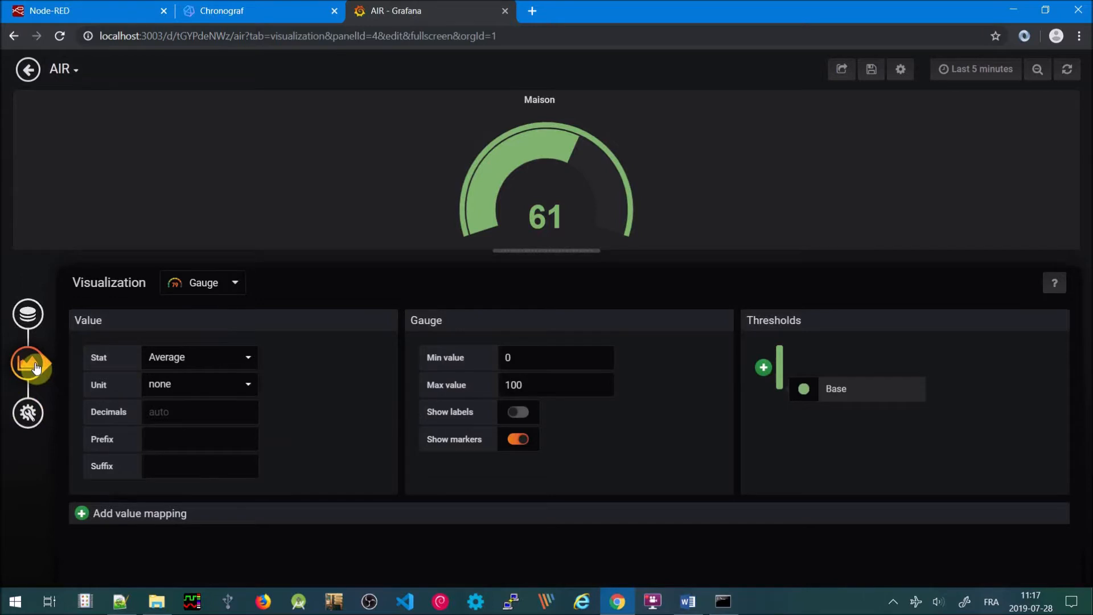
Set the gauge's unit to Celsius (°C) by searching the unit list for °
left_click(245, 384)
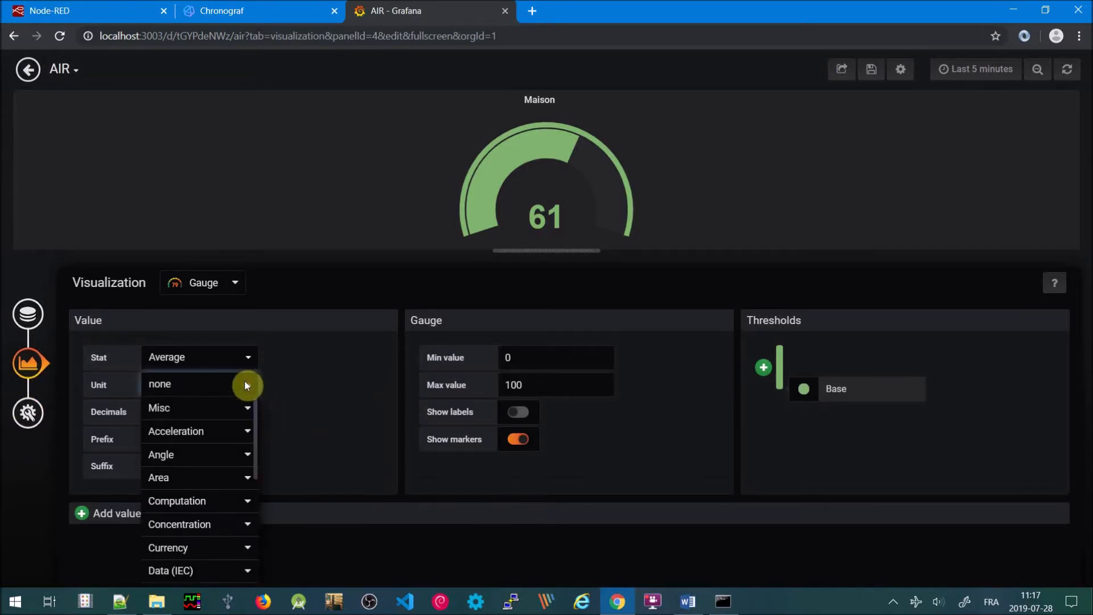
type("t")
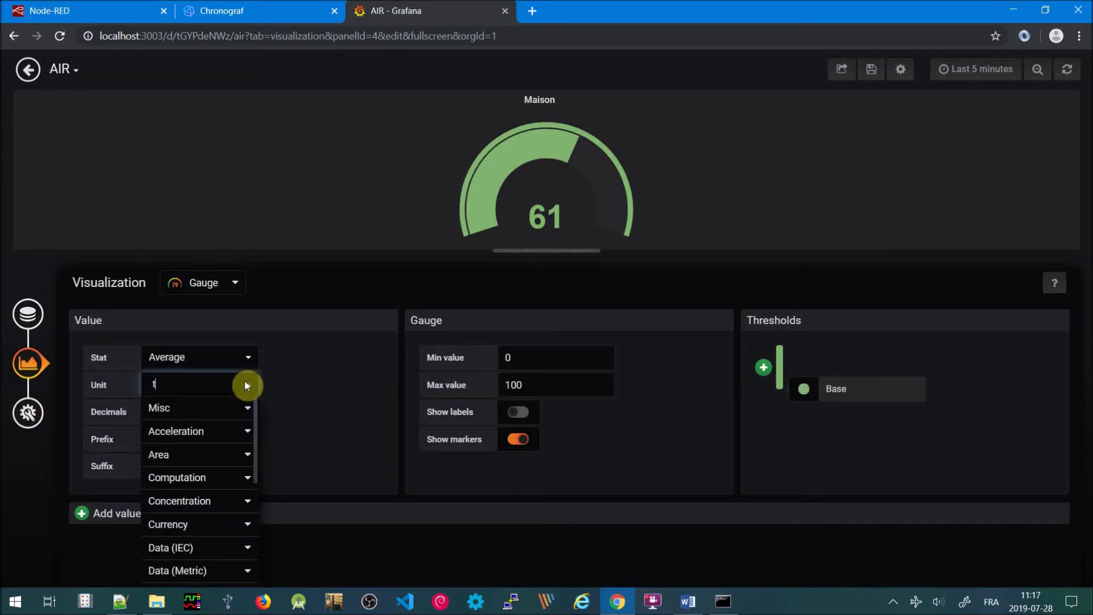
key("BackSpace")
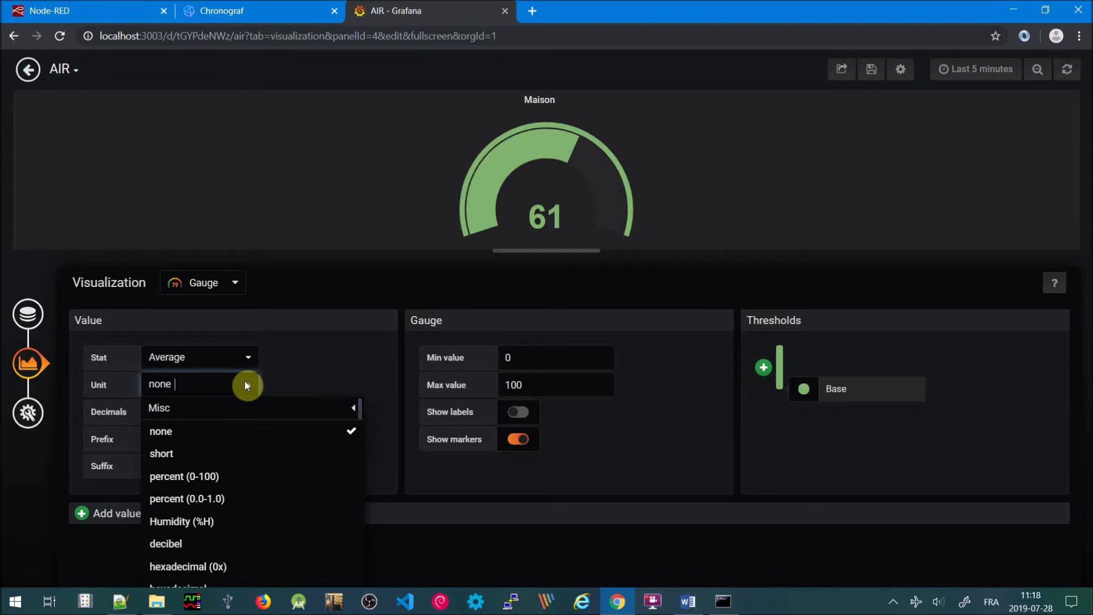
type("°")
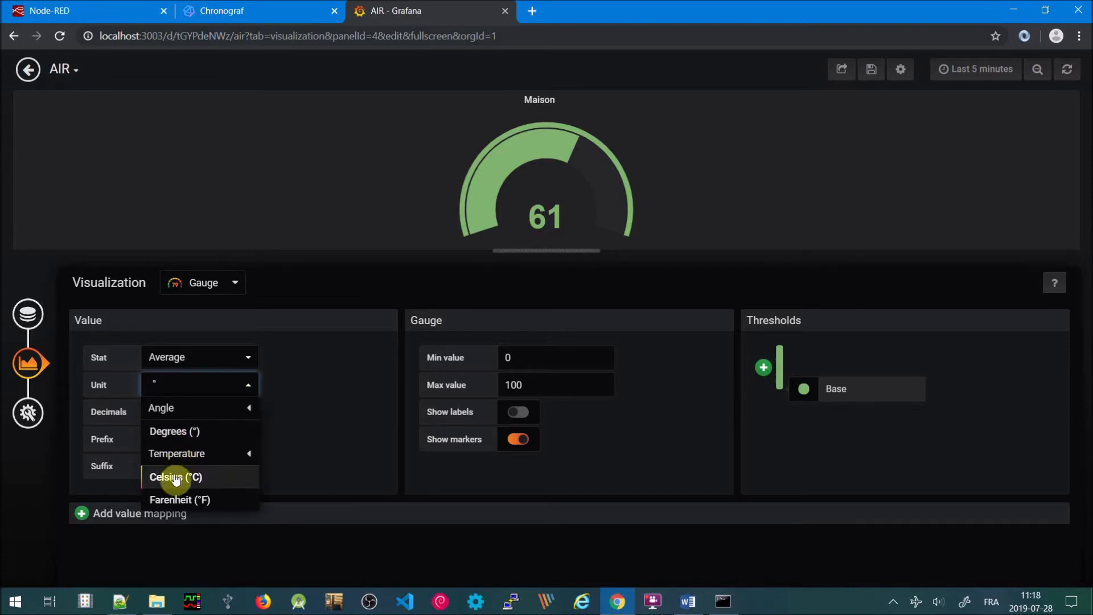
left_click(175, 475)
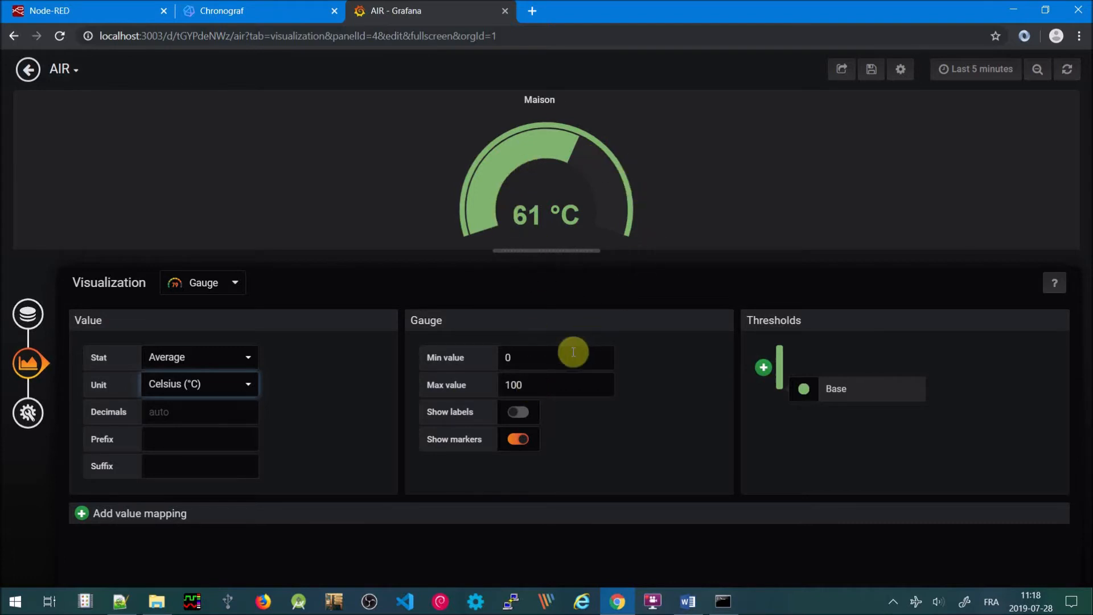
Try the Show labels and Show markers toggles, leaving labels hidden and markers shown
left_click(519, 415)
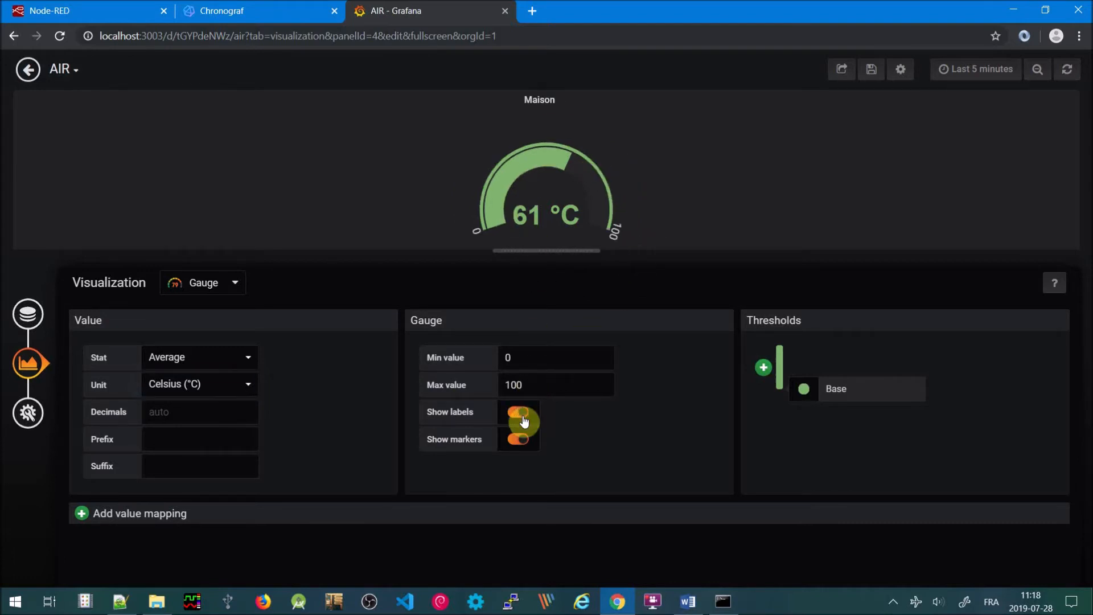
left_click(523, 420)
left_click(516, 441)
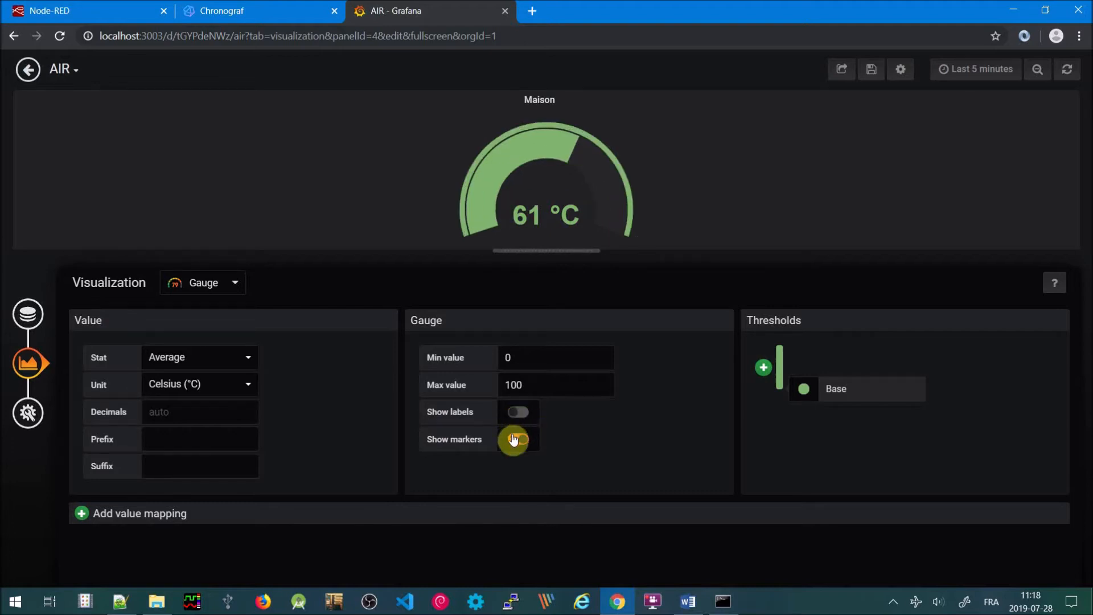
left_click(516, 441)
left_click(39, 318)
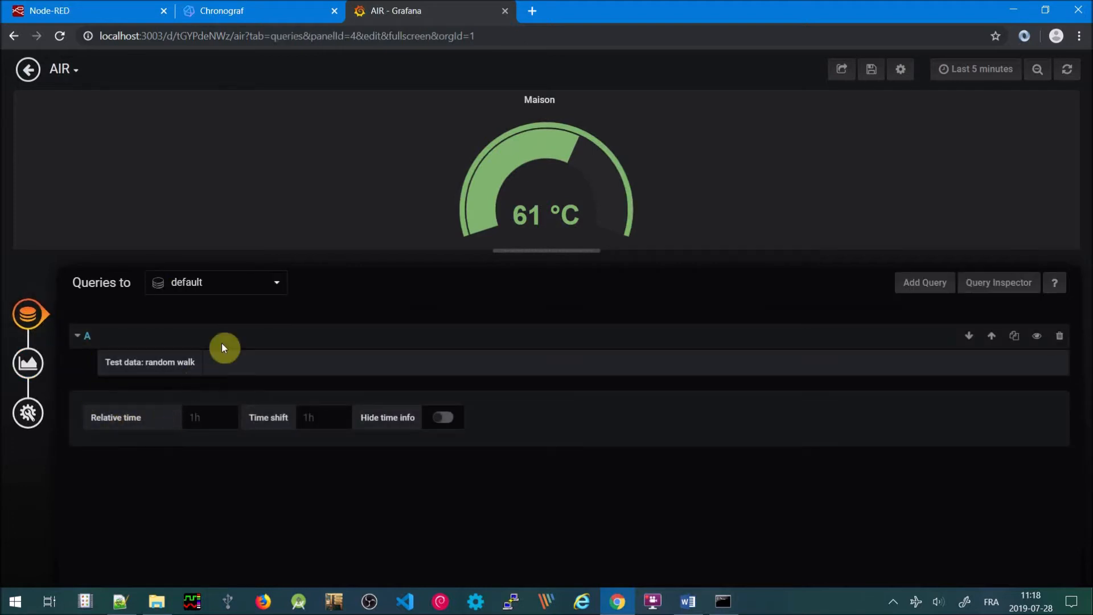
Query the AIR source's Temperature measurement, filtered to endroit = maison
left_click(278, 288)
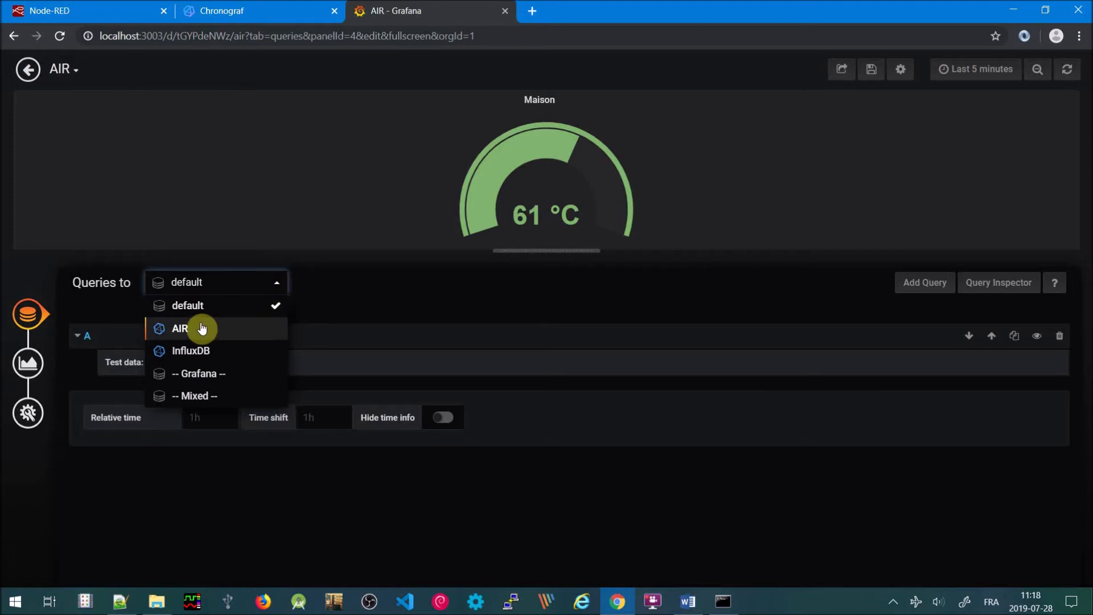
left_click(201, 326)
left_click(243, 362)
left_click(244, 419)
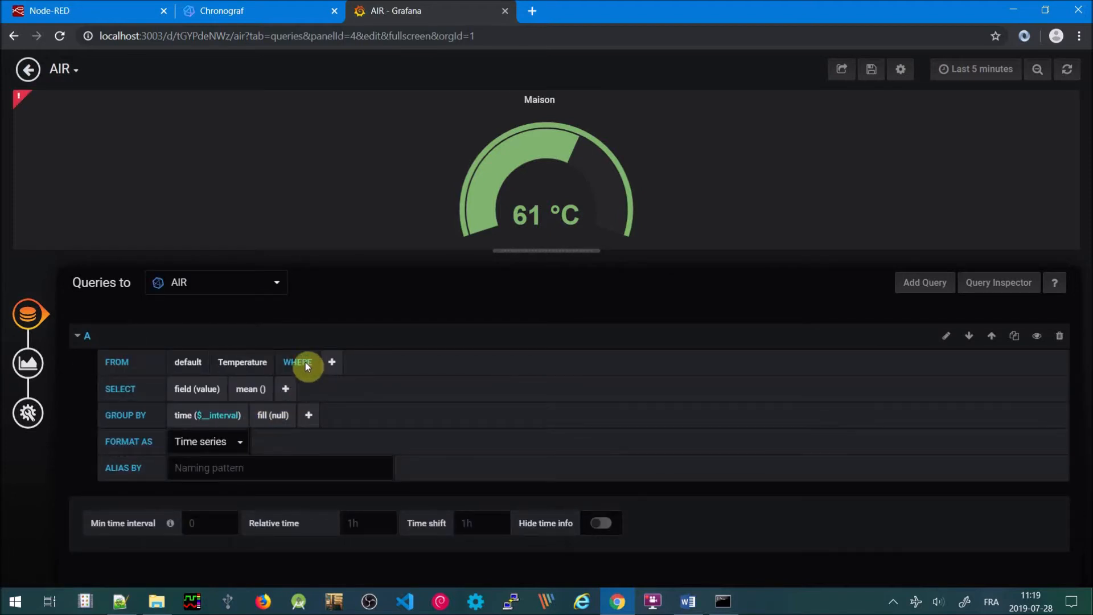
left_click(332, 362)
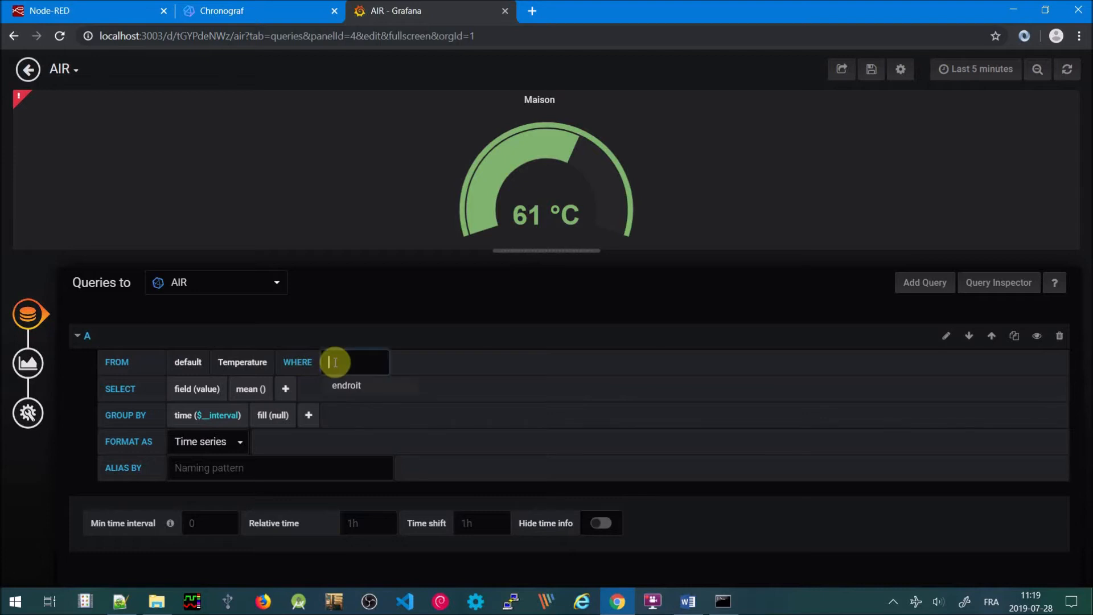
left_click(353, 389)
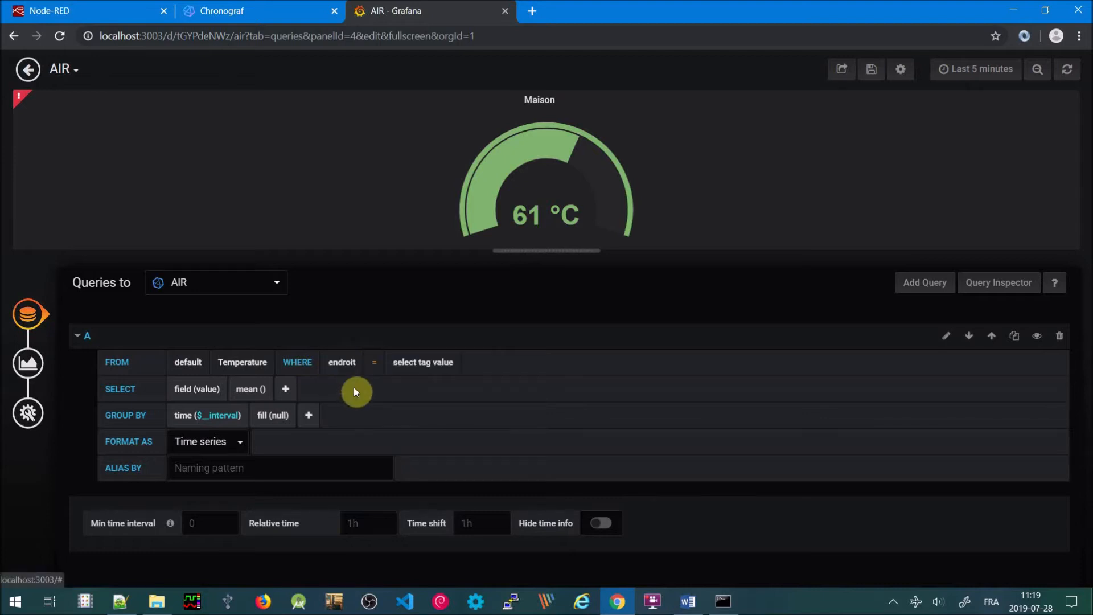
left_click(427, 365)
left_click(422, 422)
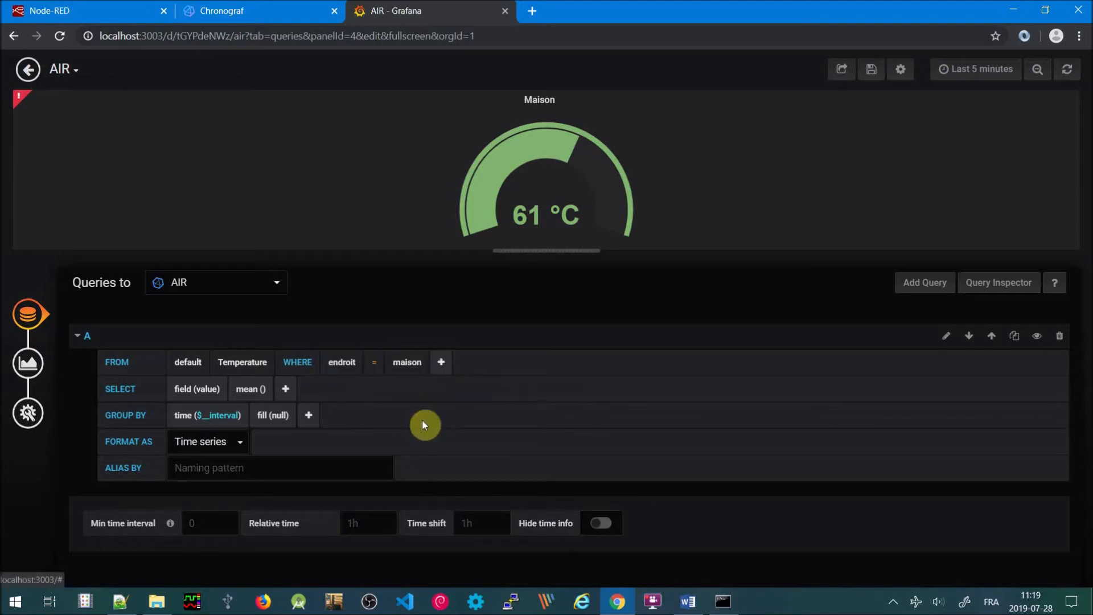
Group by time(5s), read the temp field, and go back to the dashboard
left_click(207, 415)
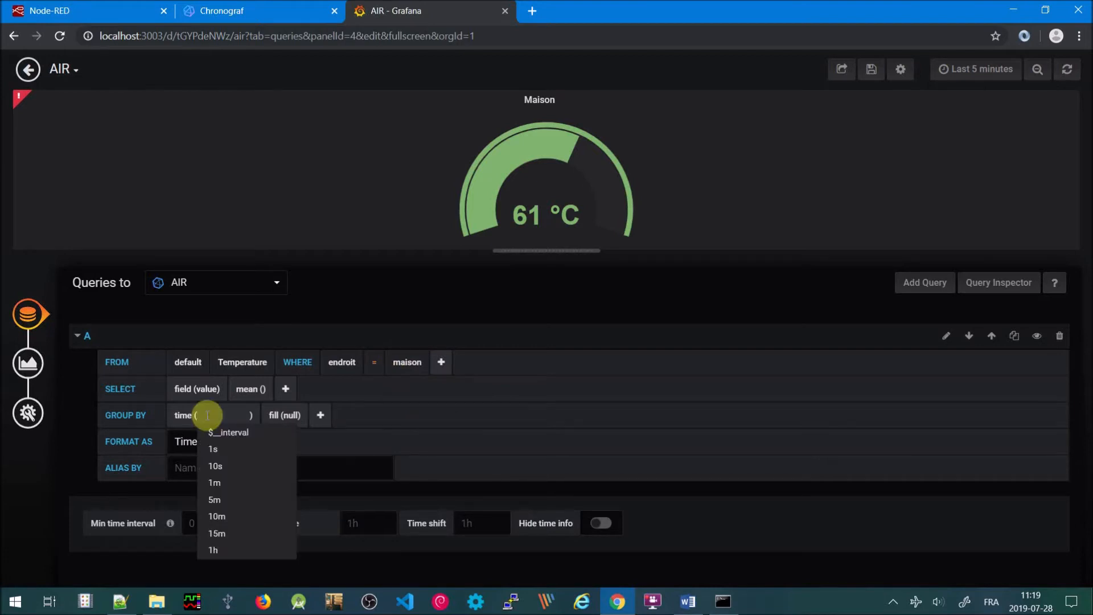
type("5s")
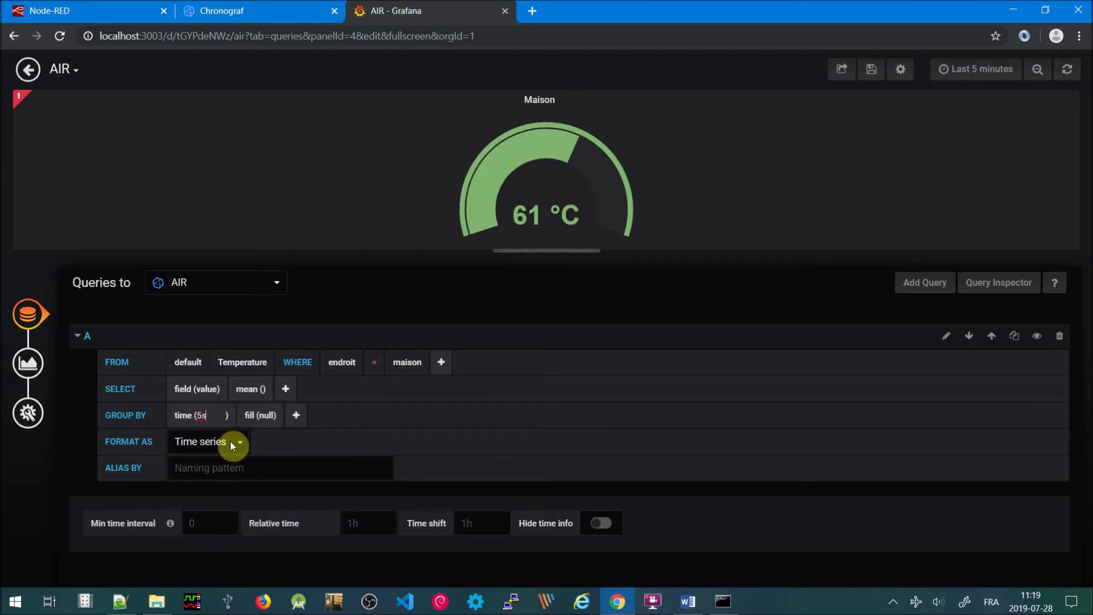
left_click(208, 389)
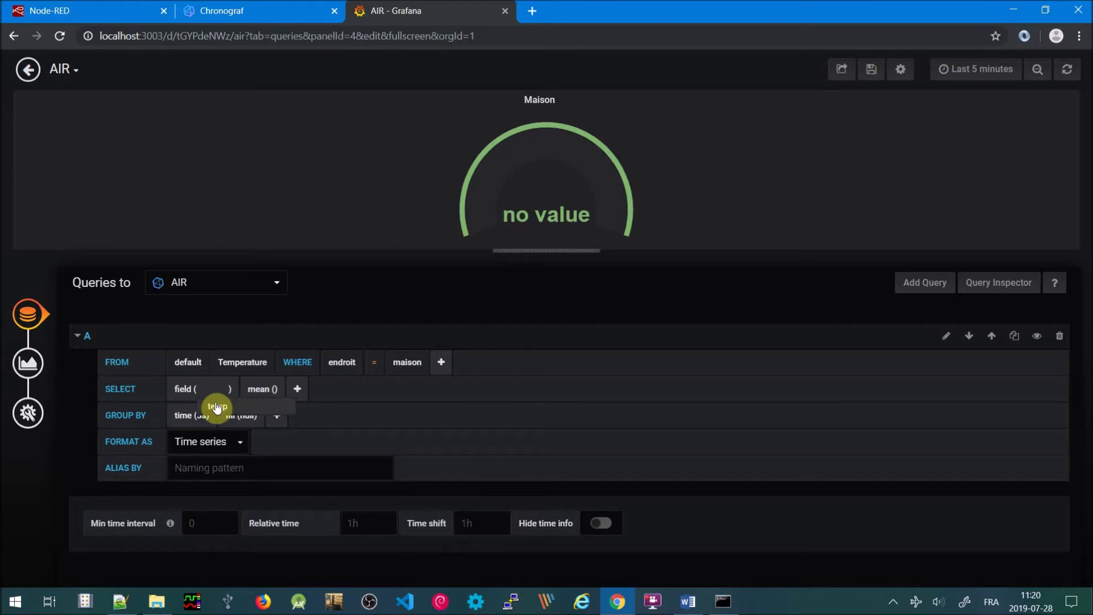
left_click(215, 404)
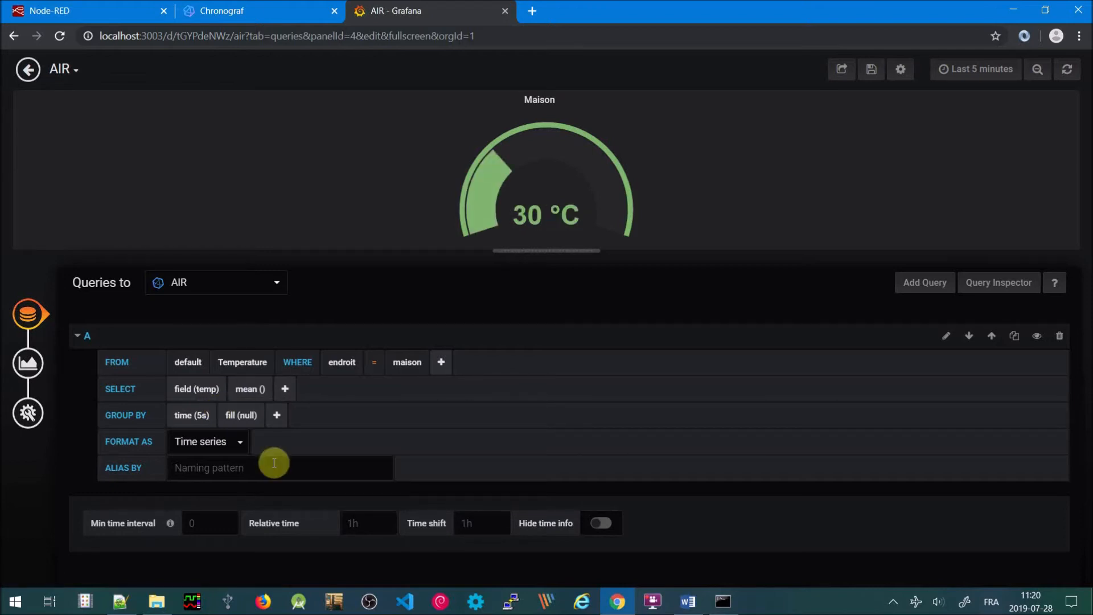
left_click(28, 69)
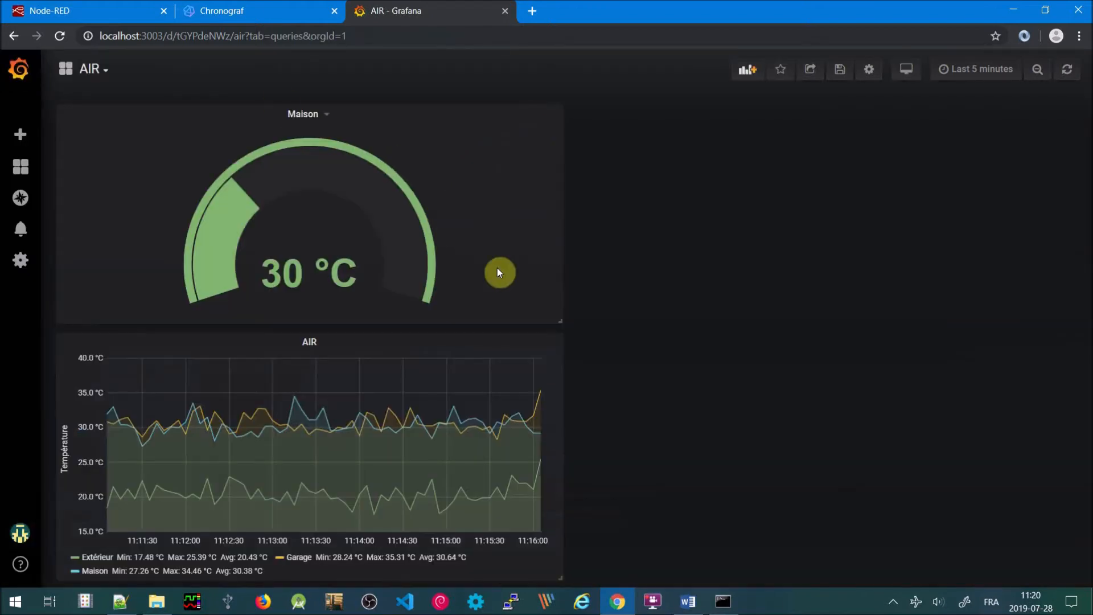
Make the Maison gauge taller beside the AIR graph in the top row, widening the browser window
left_click_drag(562, 320, 266, 253)
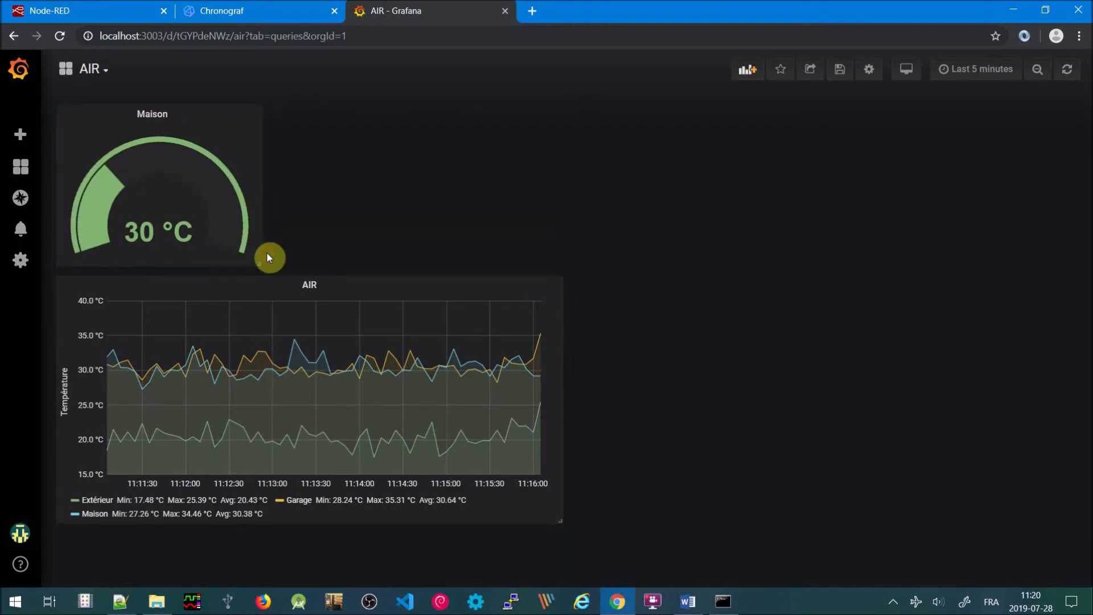
left_click_drag(223, 111, 709, 181)
left_click_drag(697, 371, 740, 165)
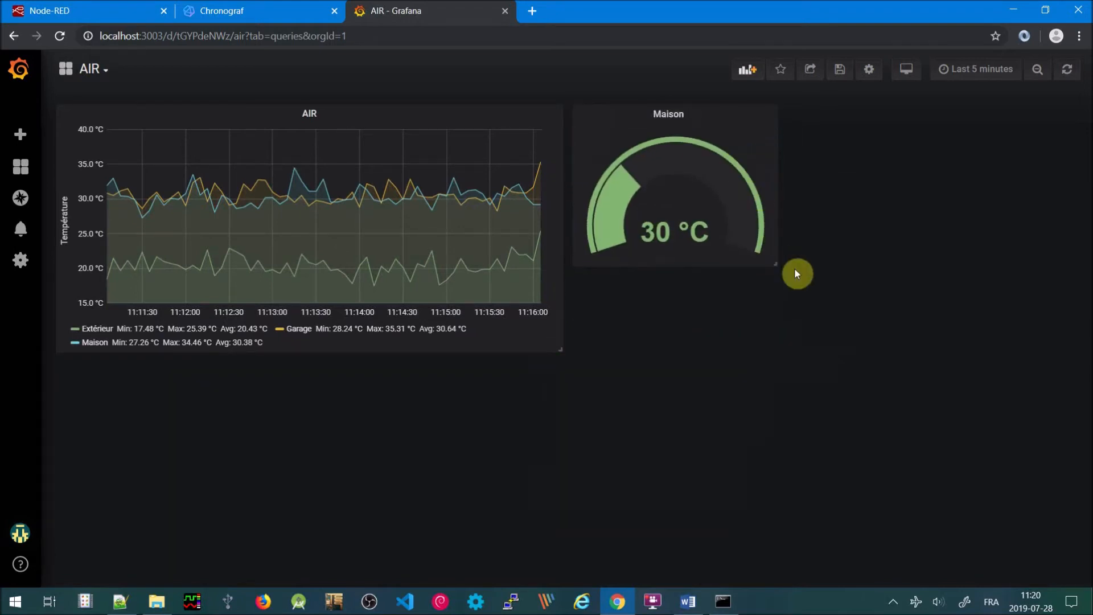
left_click_drag(775, 263, 791, 344)
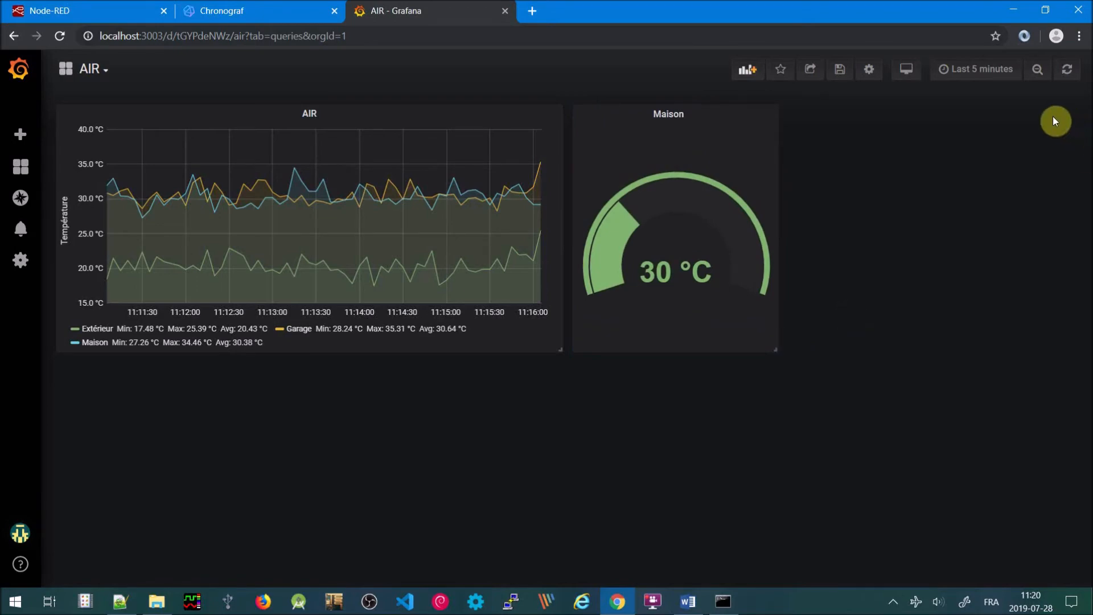
left_click(1045, 10)
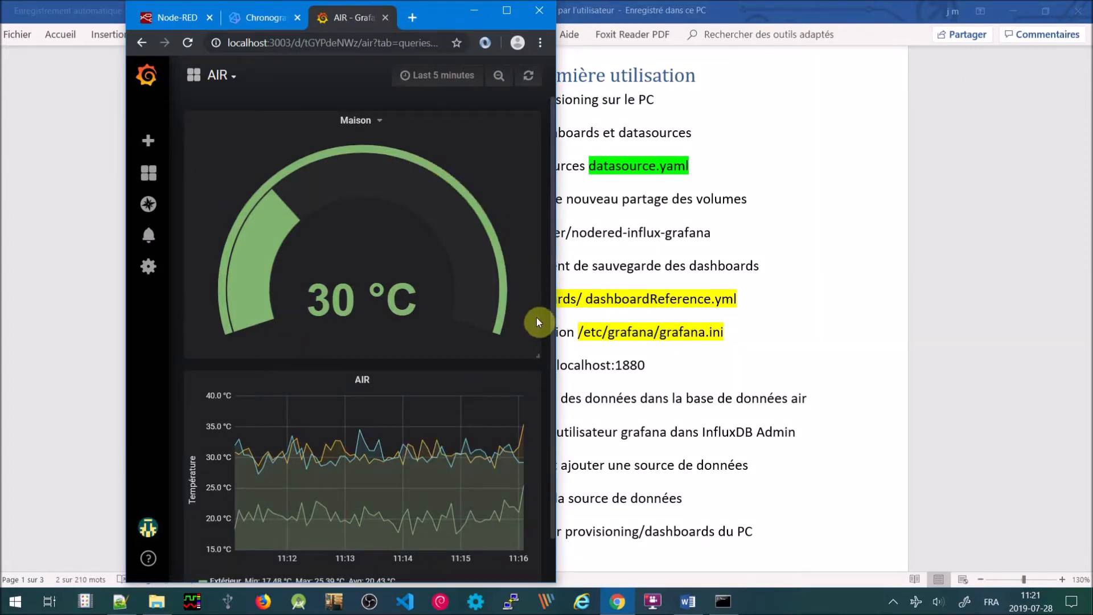
left_click_drag(555, 302, 621, 326)
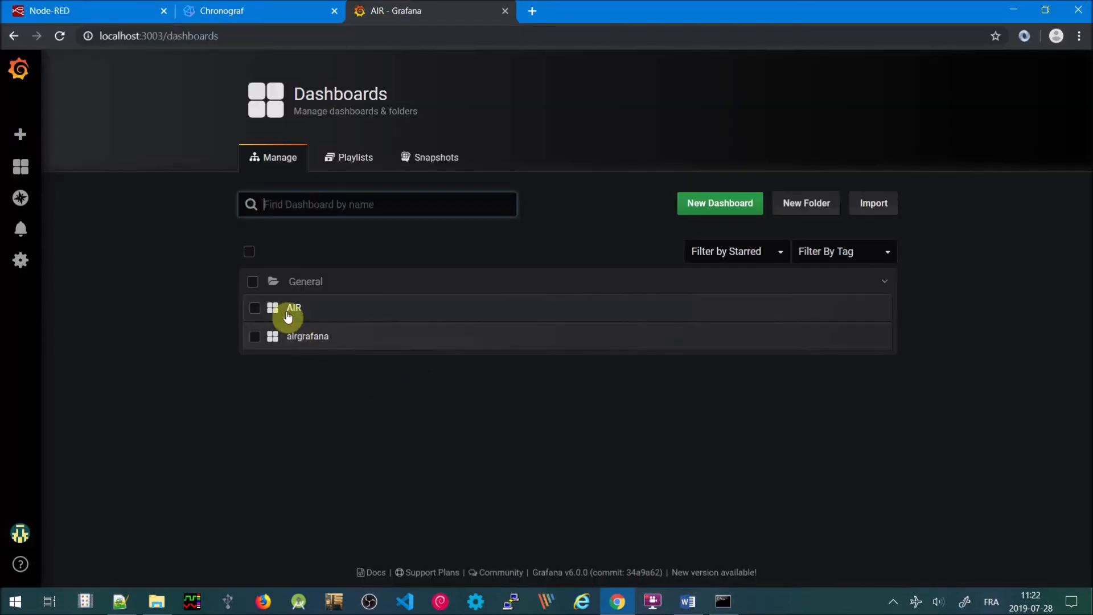
Export the AIR dashboard via Share > Export > Save to file and show the JSON in Downloads
left_click(287, 316)
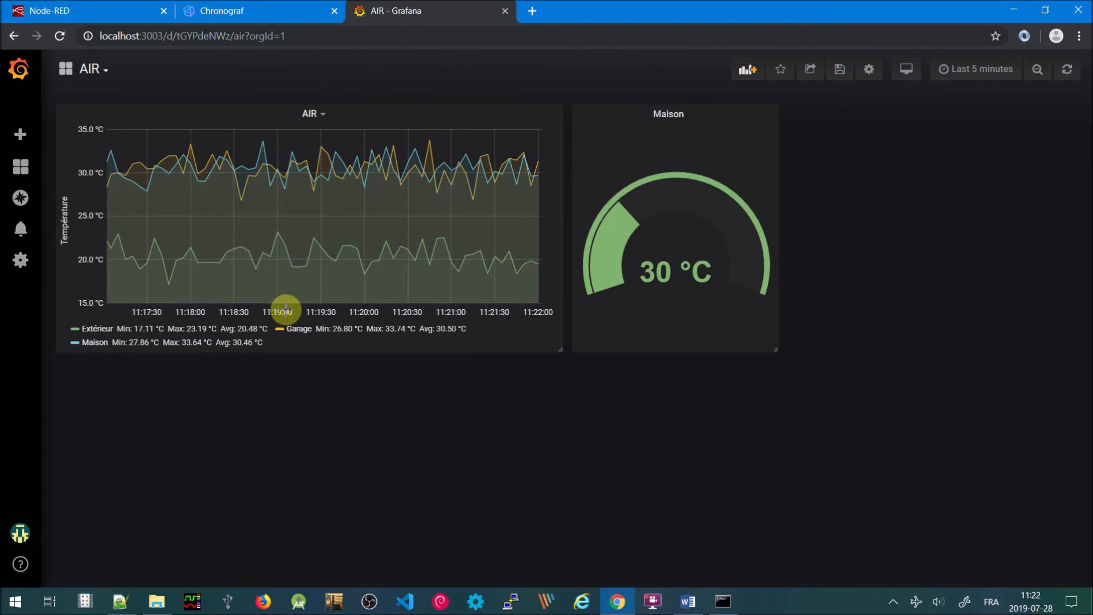
left_click(811, 73)
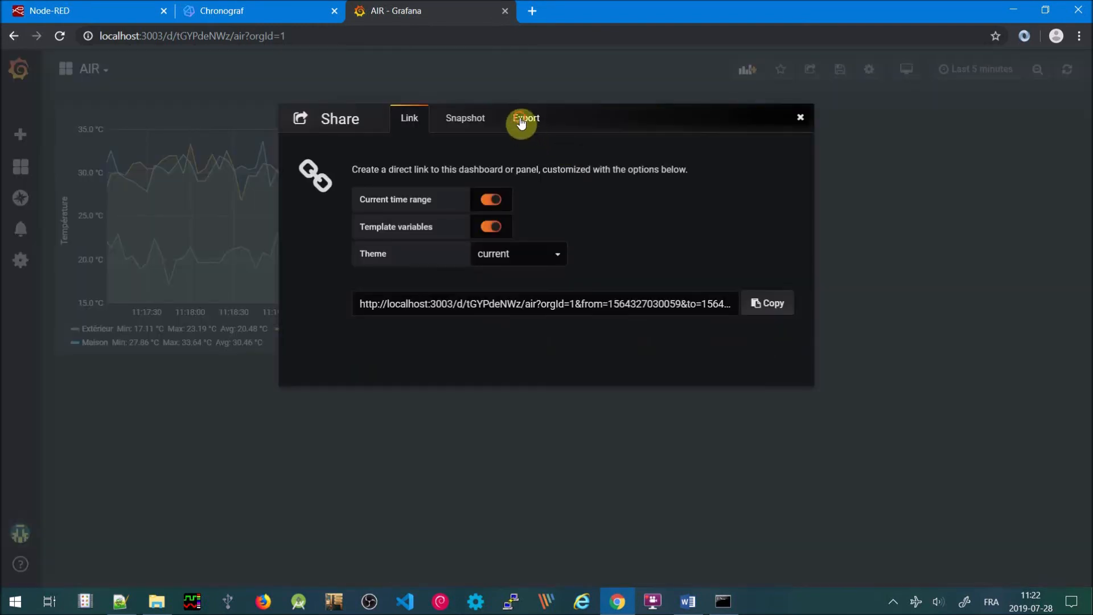
left_click(521, 122)
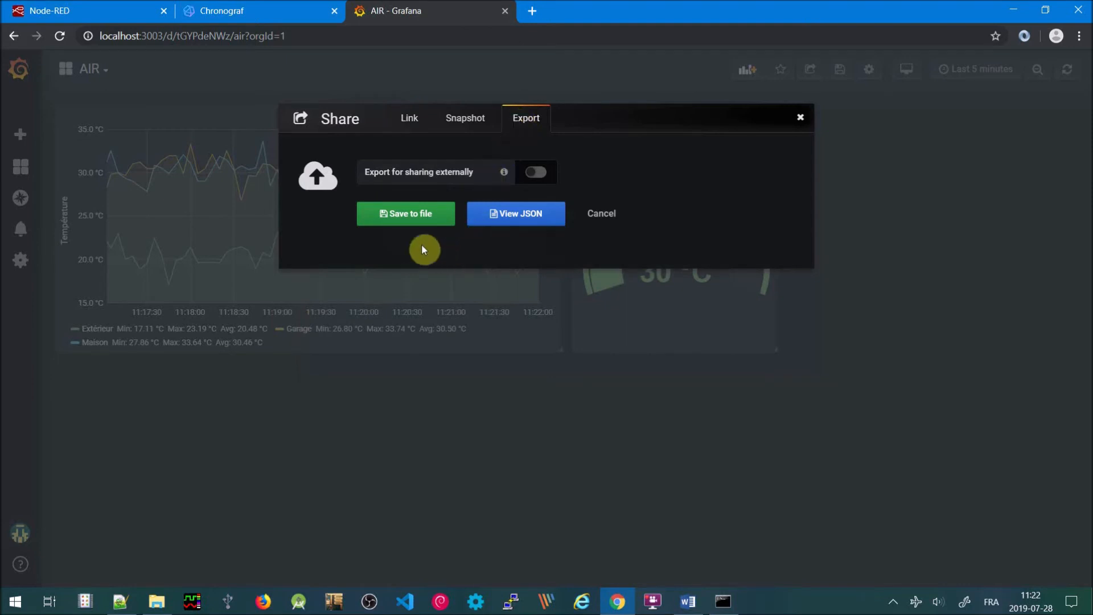
left_click(390, 223)
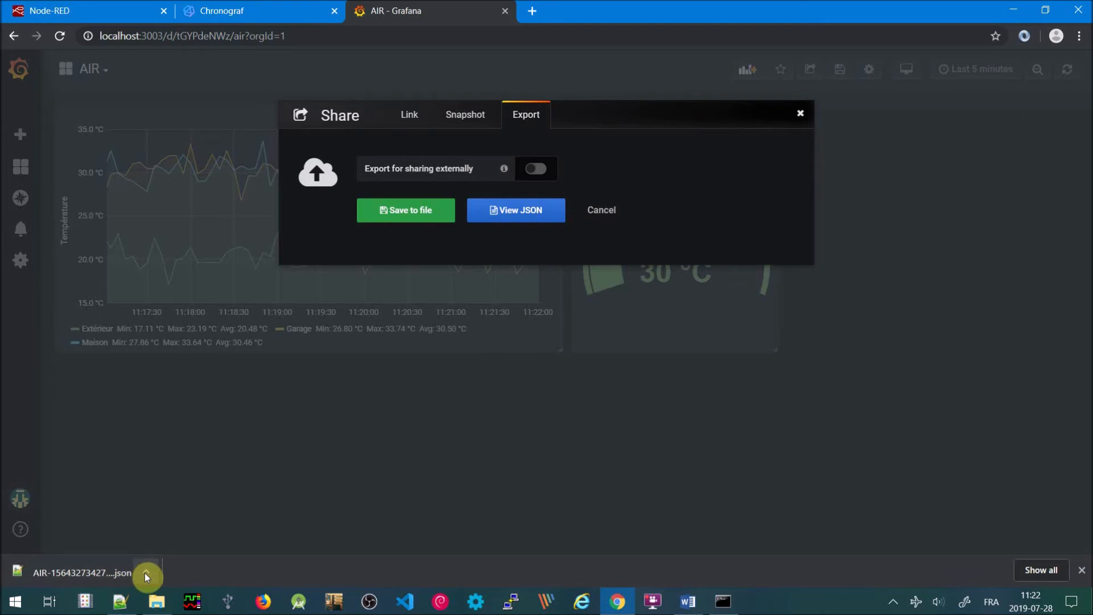
left_click(145, 572)
left_click(189, 520)
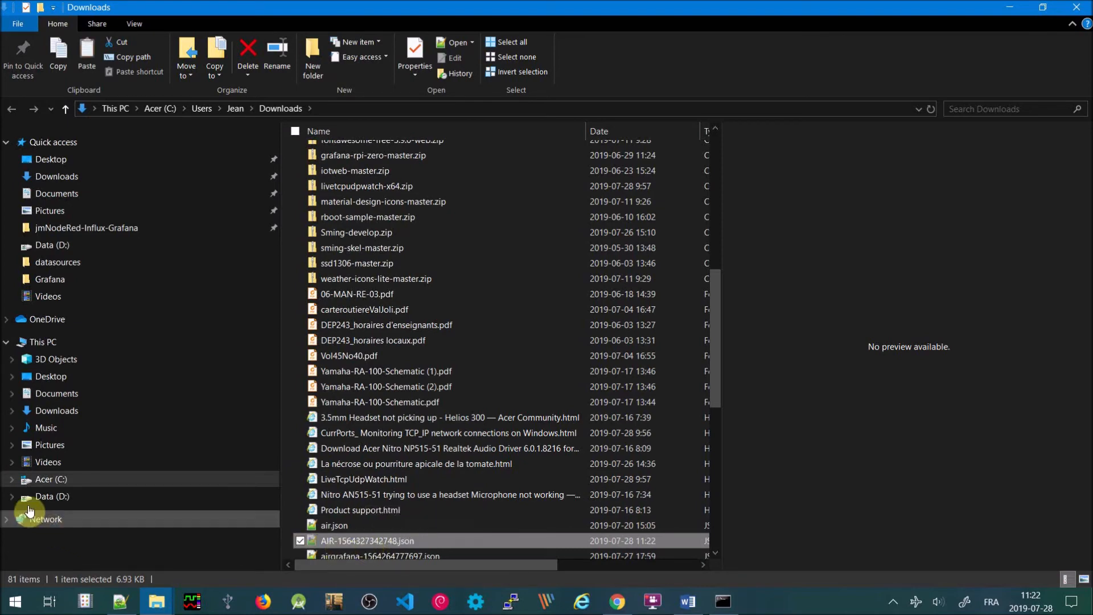
Paste the AIR JSON into D:\jmNodeRed-Influx-Grafana\grafana\provisioning\dashboards, then close Explorer and the Share dialog
left_click(12, 497)
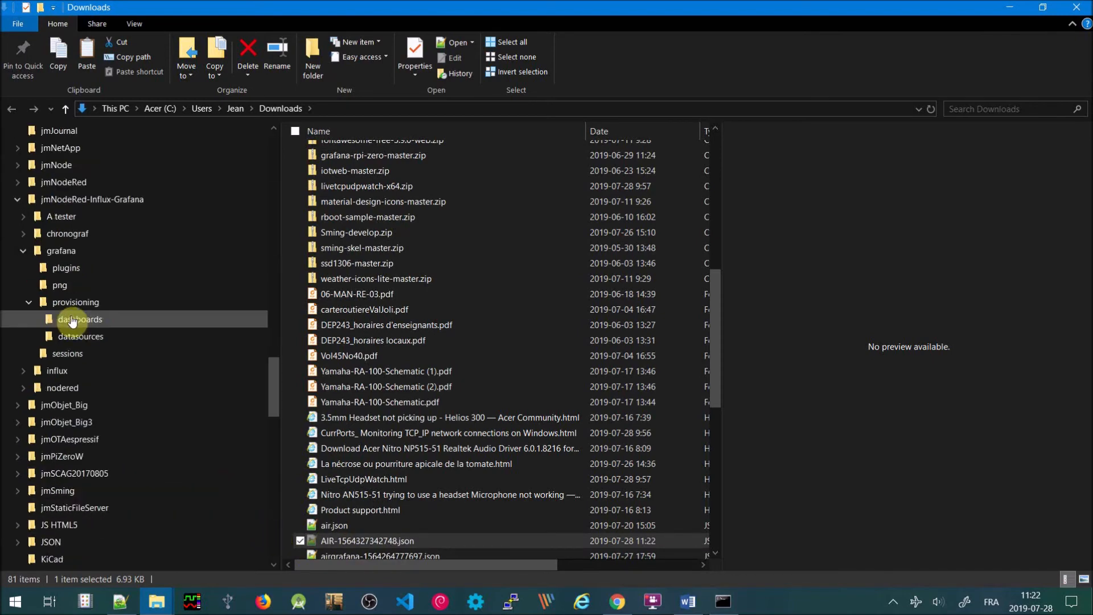
left_click(73, 323)
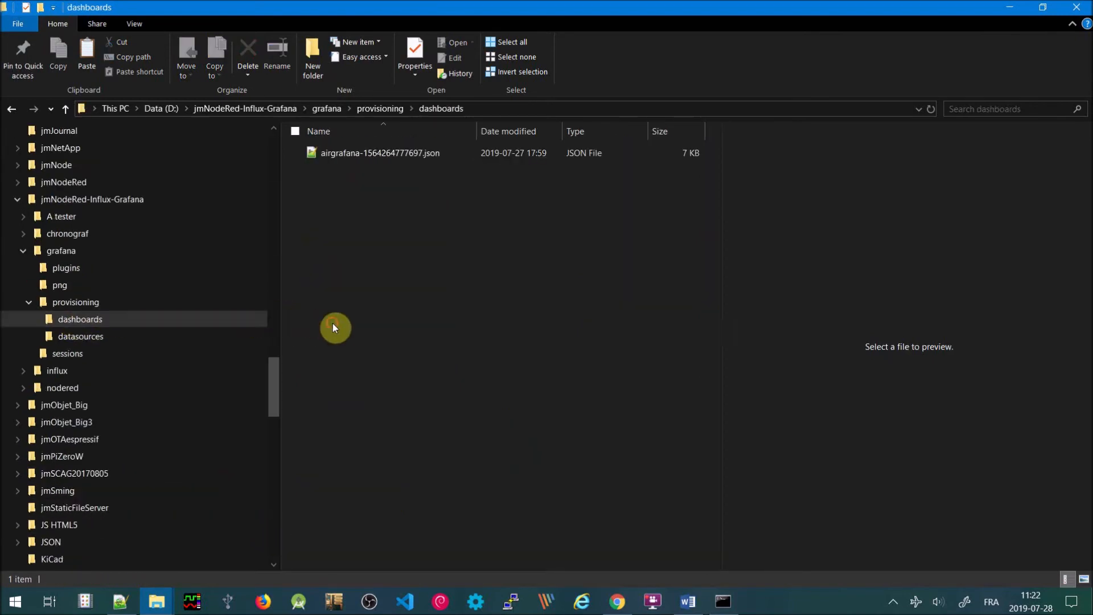
key("ctrl+v")
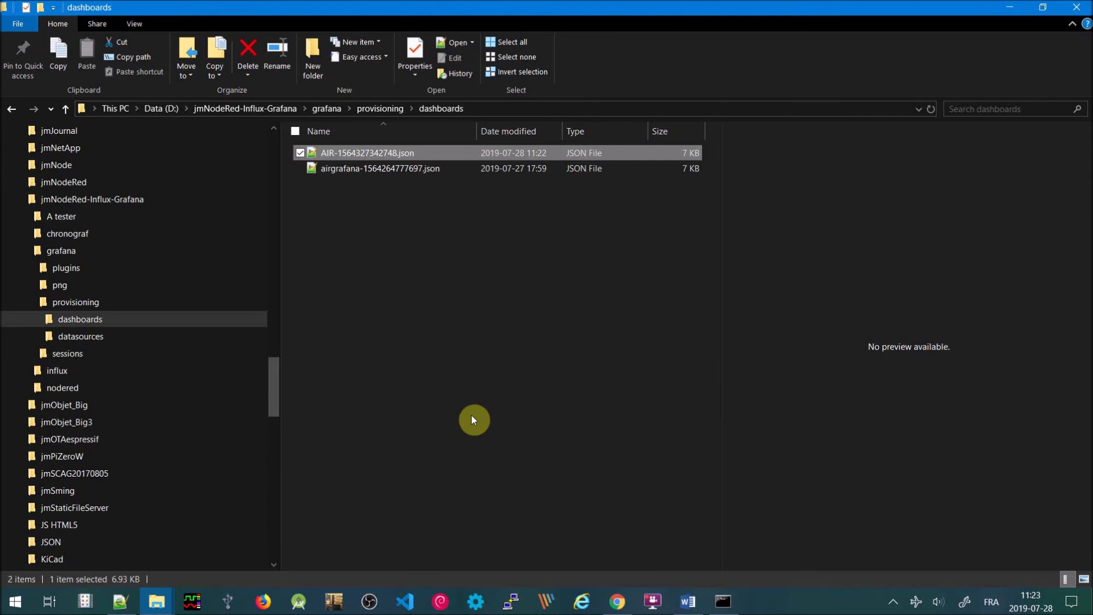
left_click(1078, 11)
left_click(805, 114)
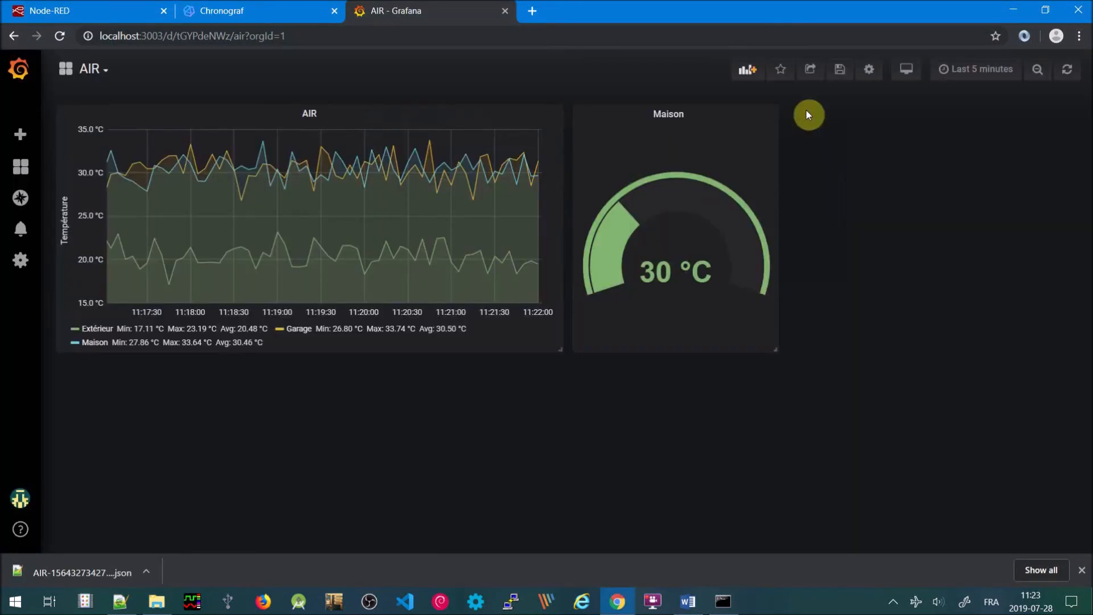
Close Chrome, run docker stop 2, and confirm with docker ps -a that no containers remain
left_click(1077, 7)
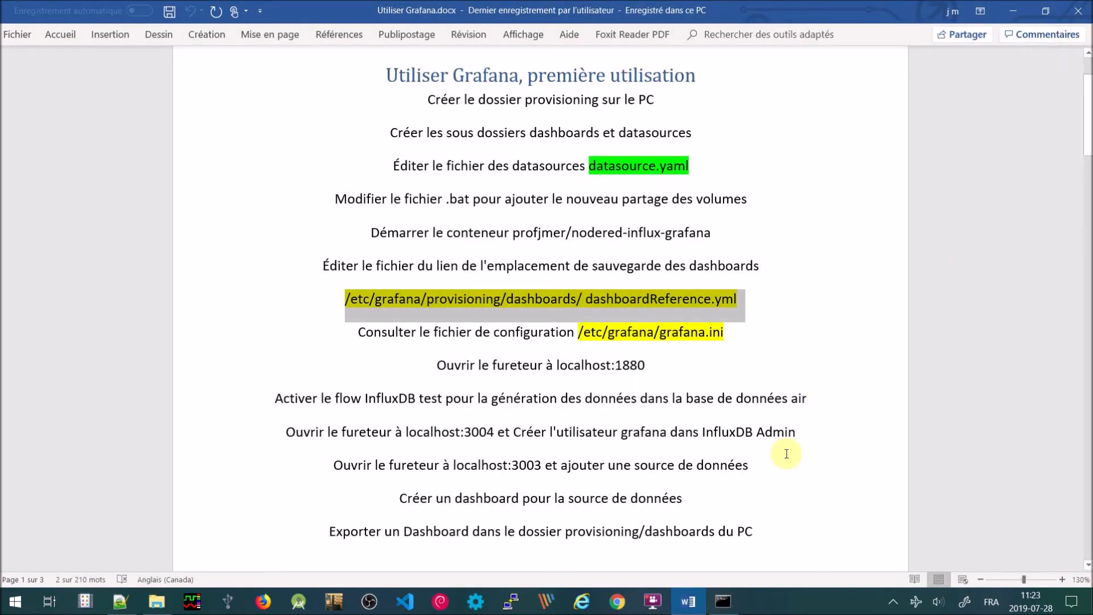
left_click(720, 601)
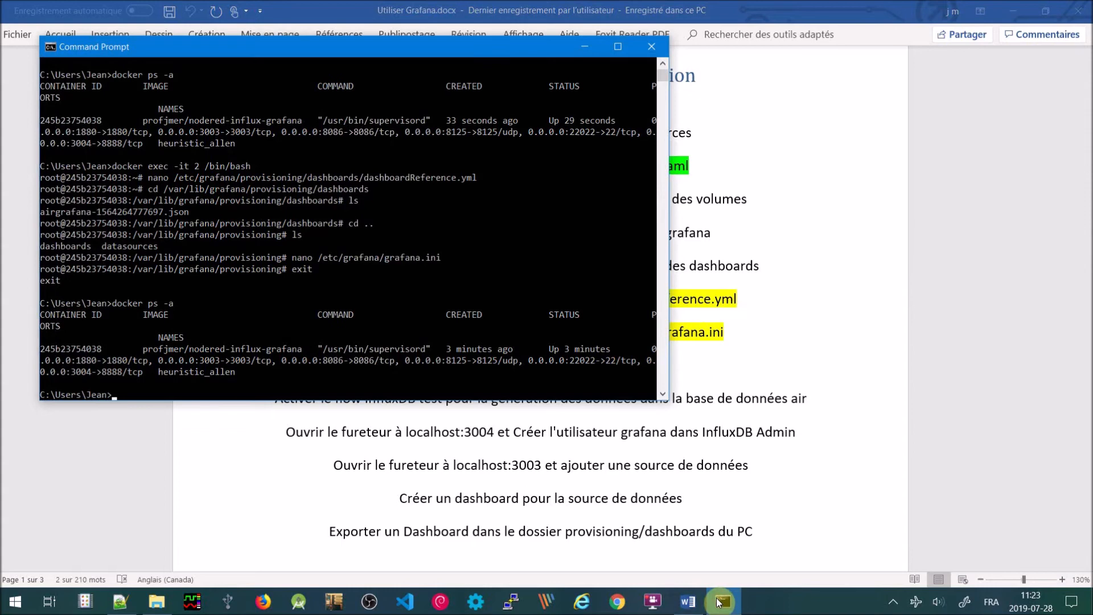
type("docker stop 2")
key("Return")
type("docker ps -a")
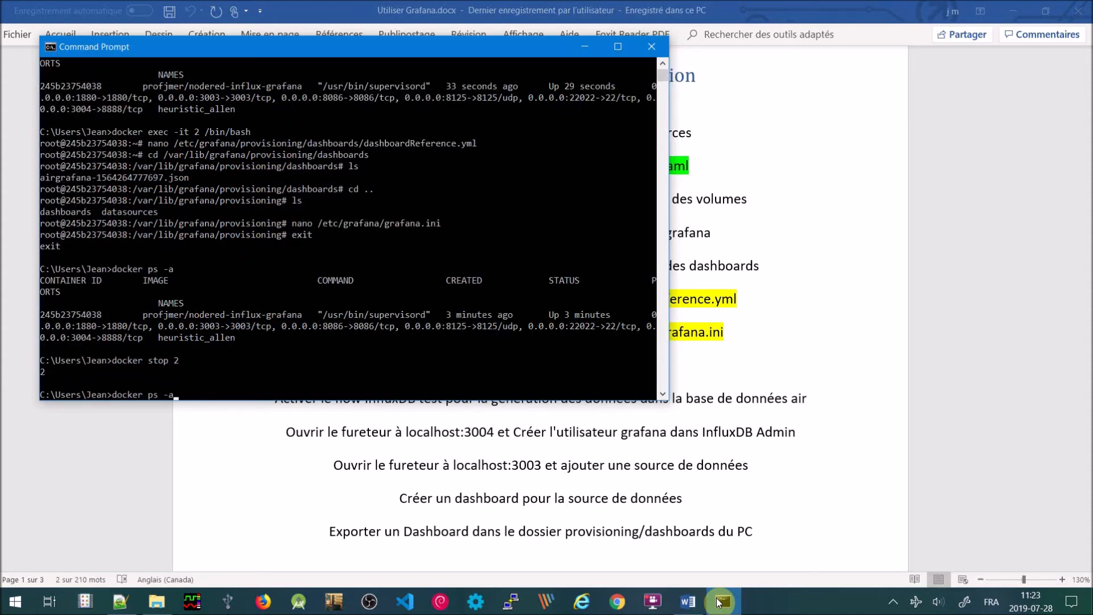
key("Return")
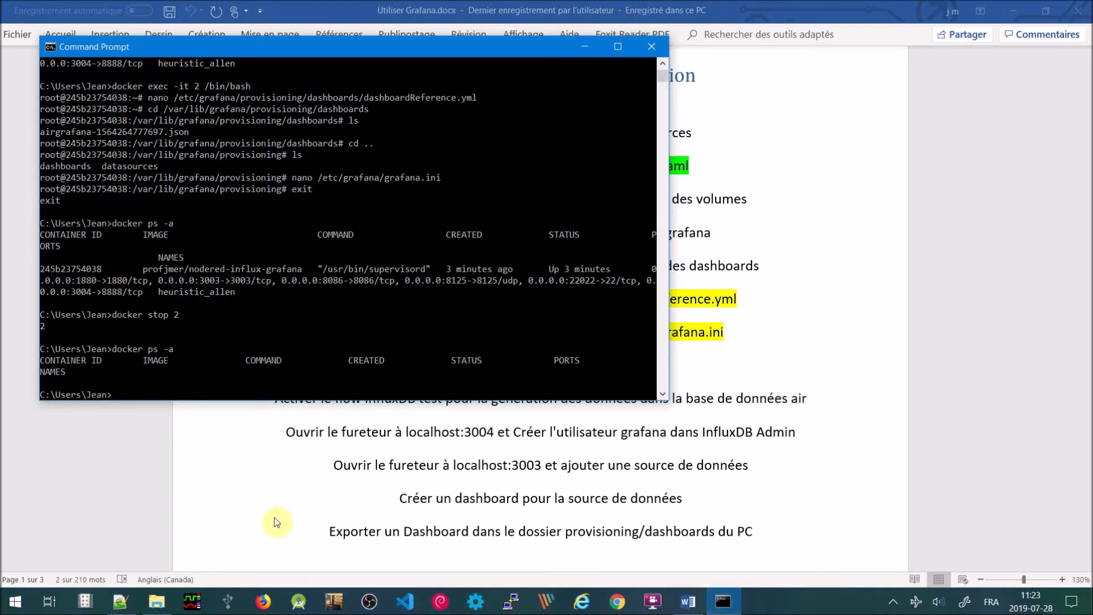
left_click(158, 596)
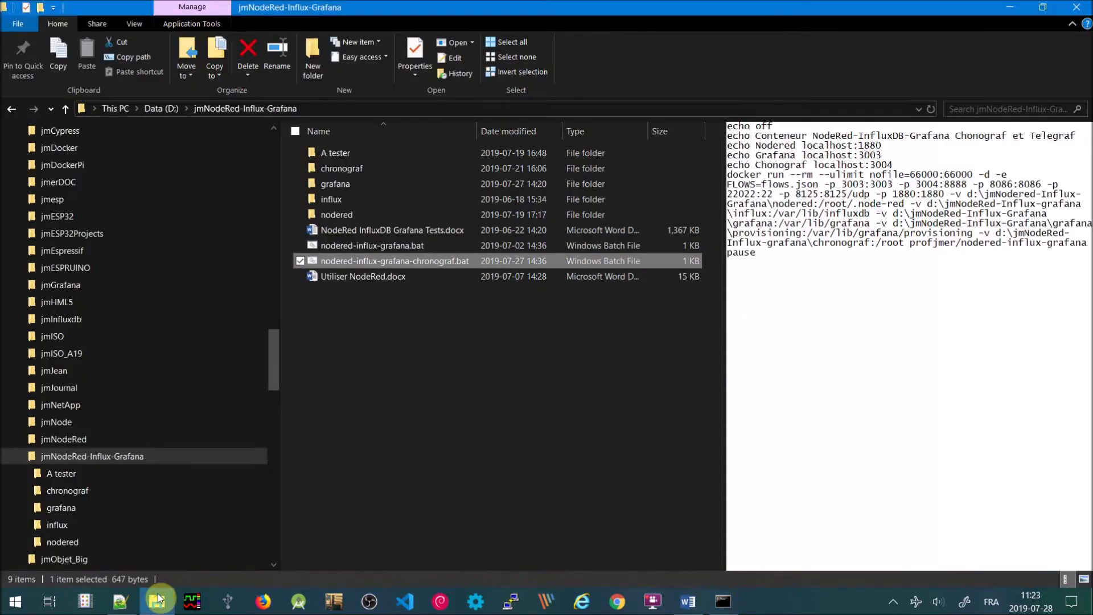
Run nodered-influx-grafana-chronograf.bat to relaunch the container, then start a new Chrome window
left_click(378, 261)
key("Escape")
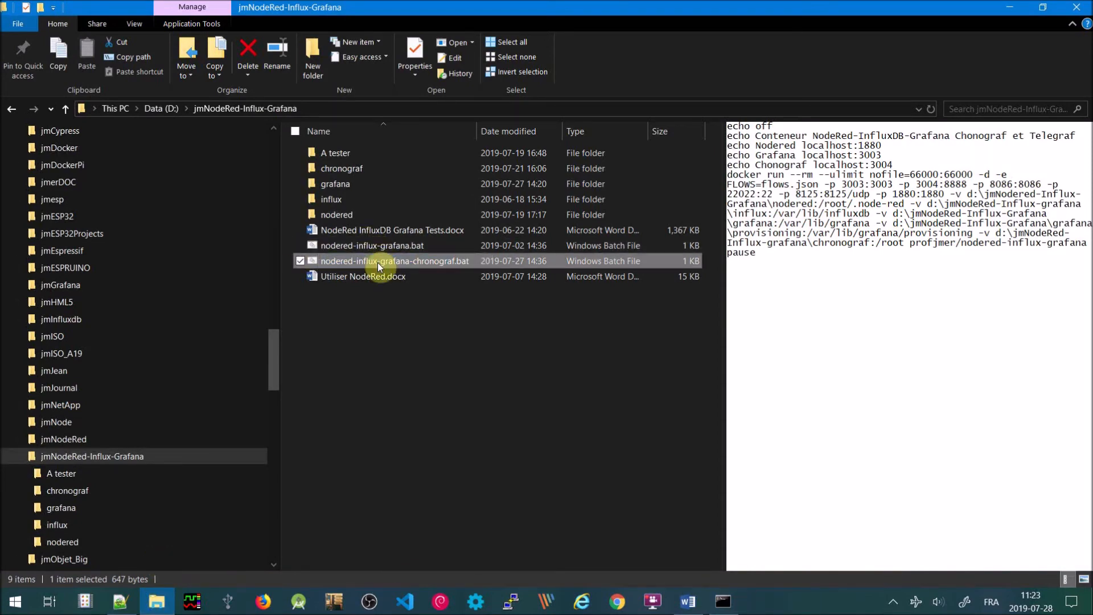
double_click(378, 262)
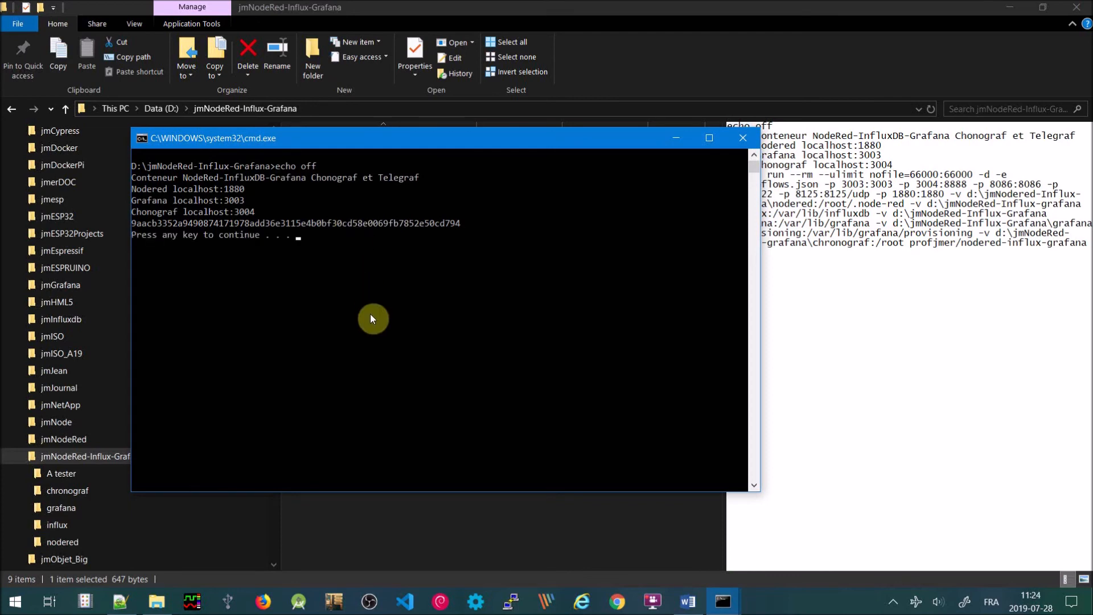
left_click(618, 601)
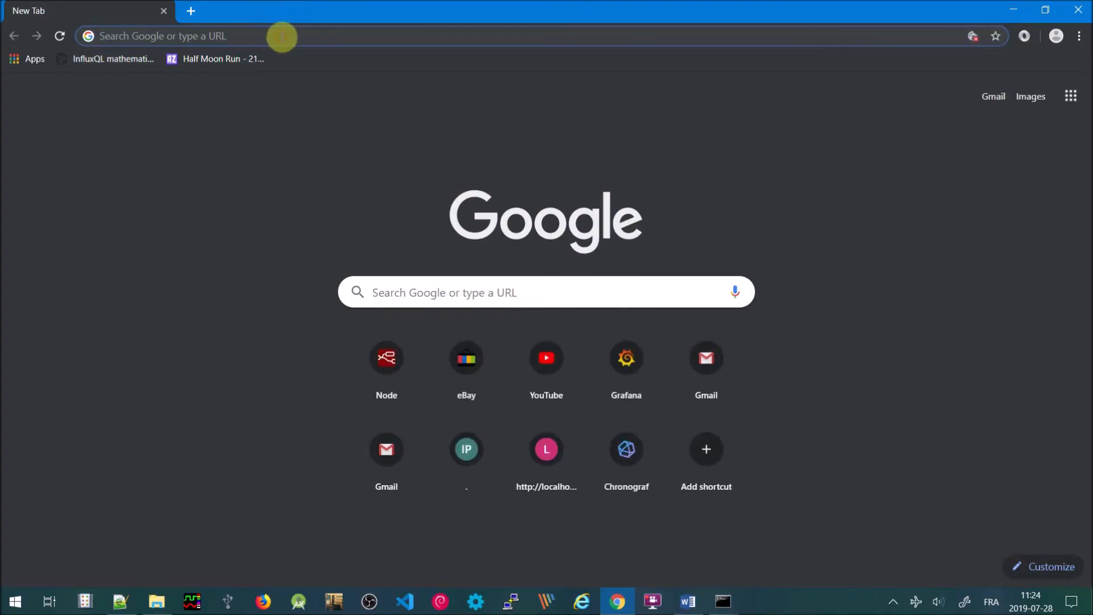
Load Node-RED at localhost:1880, reloading until the InfluxDB tests flow appears
type("localhost:3004")
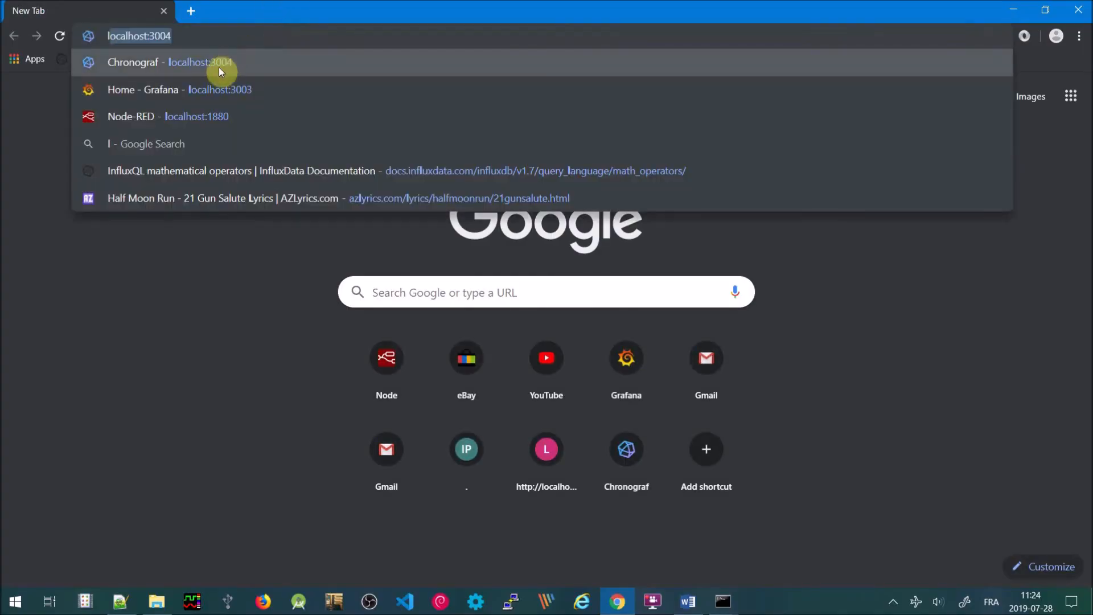
left_click(219, 116)
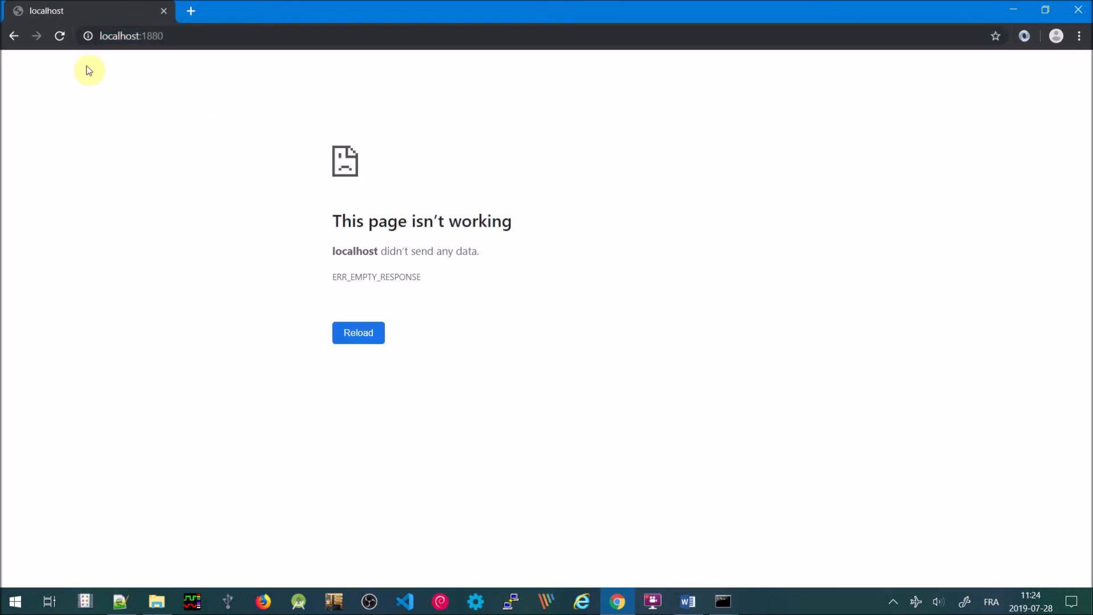
left_click(60, 38)
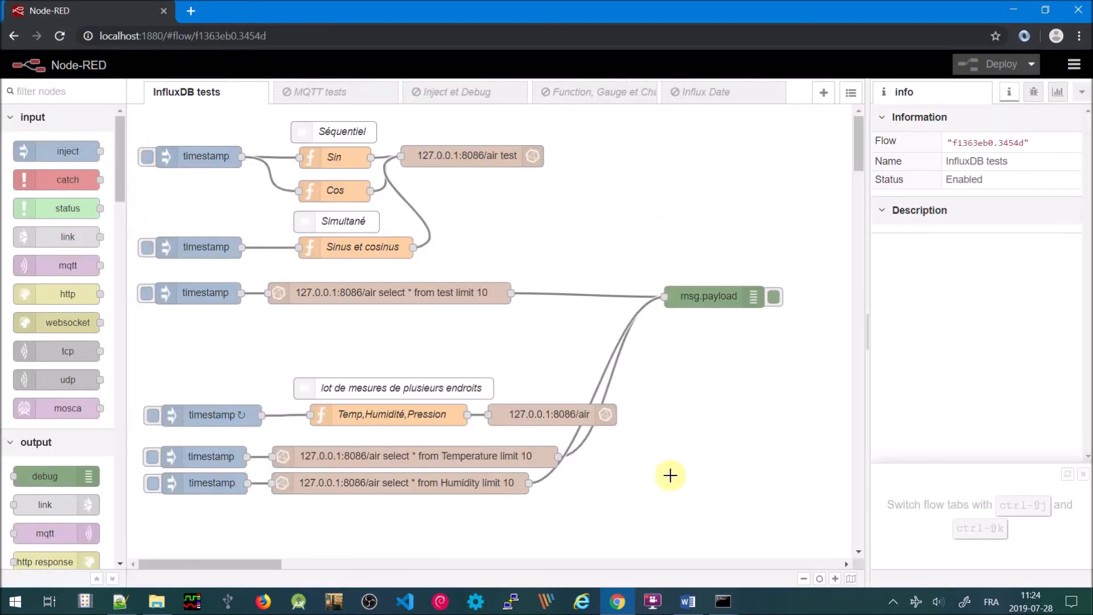
right_click(618, 601)
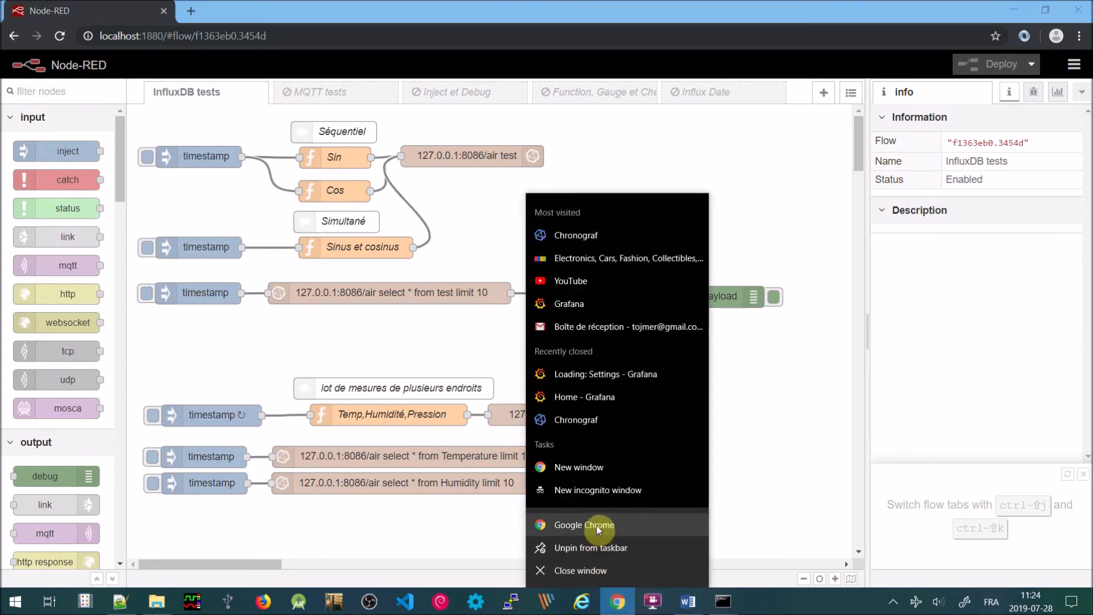
Log back in to Grafana with the account username and password, then open the AIR dashboard
left_click(592, 305)
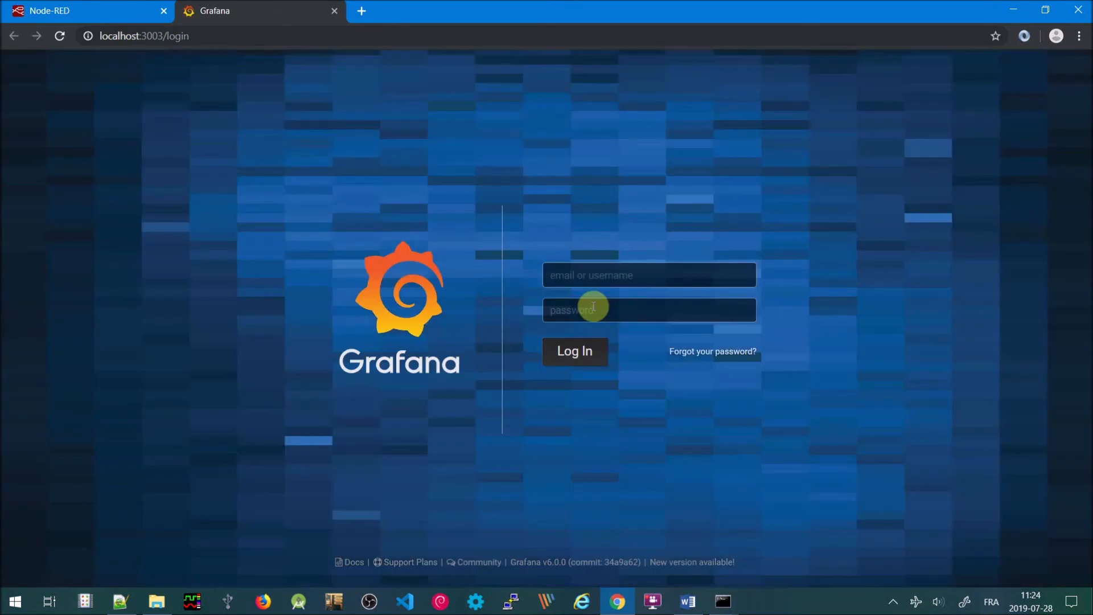
left_click(589, 274)
type("root")
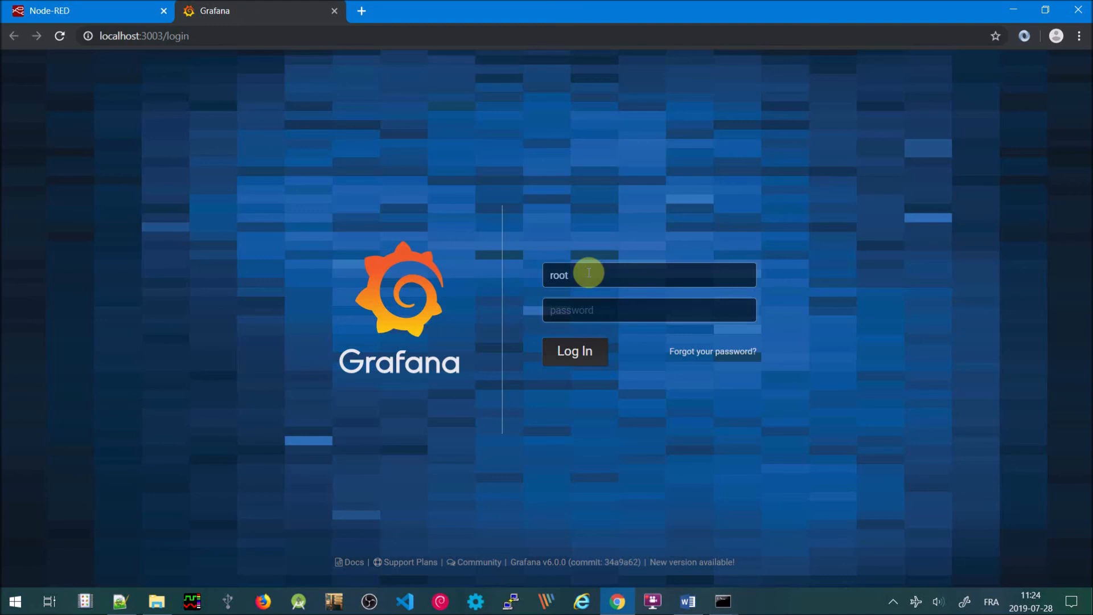
key("Tab")
type("root")
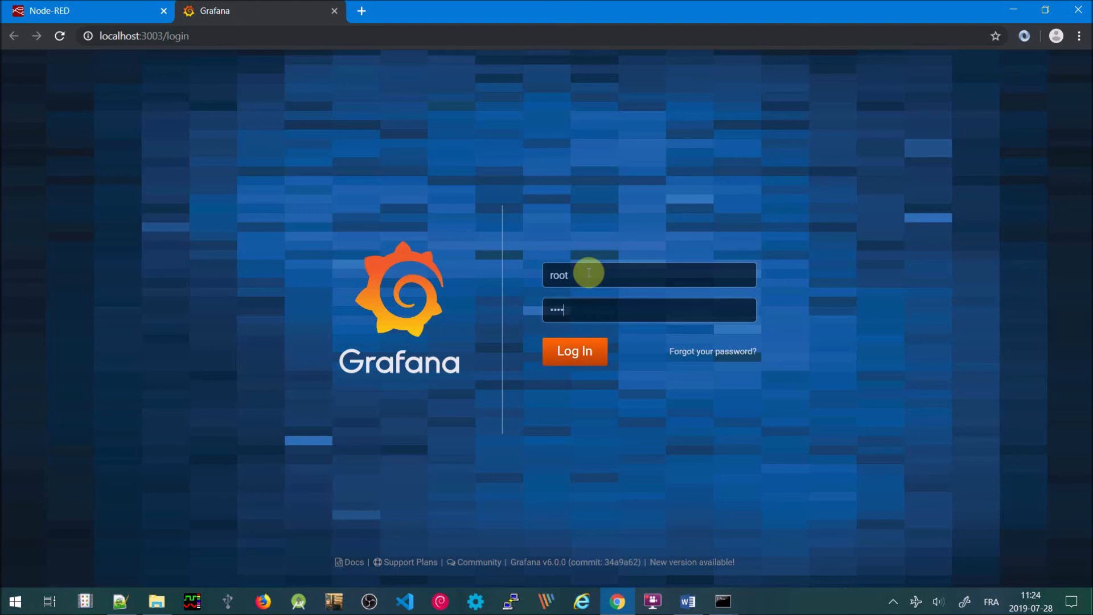
key("Return")
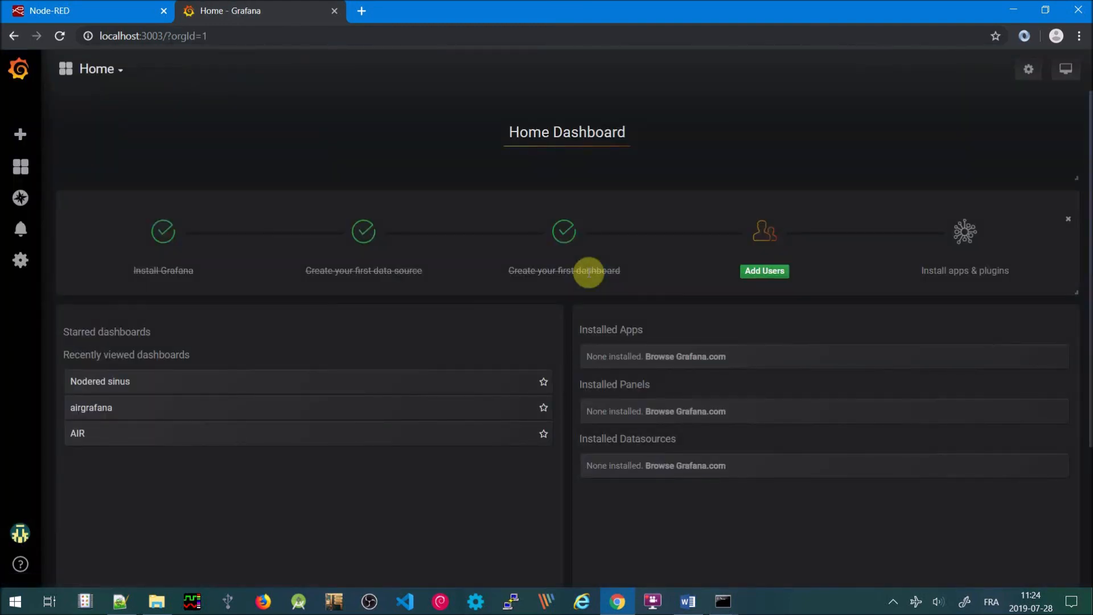
left_click(83, 435)
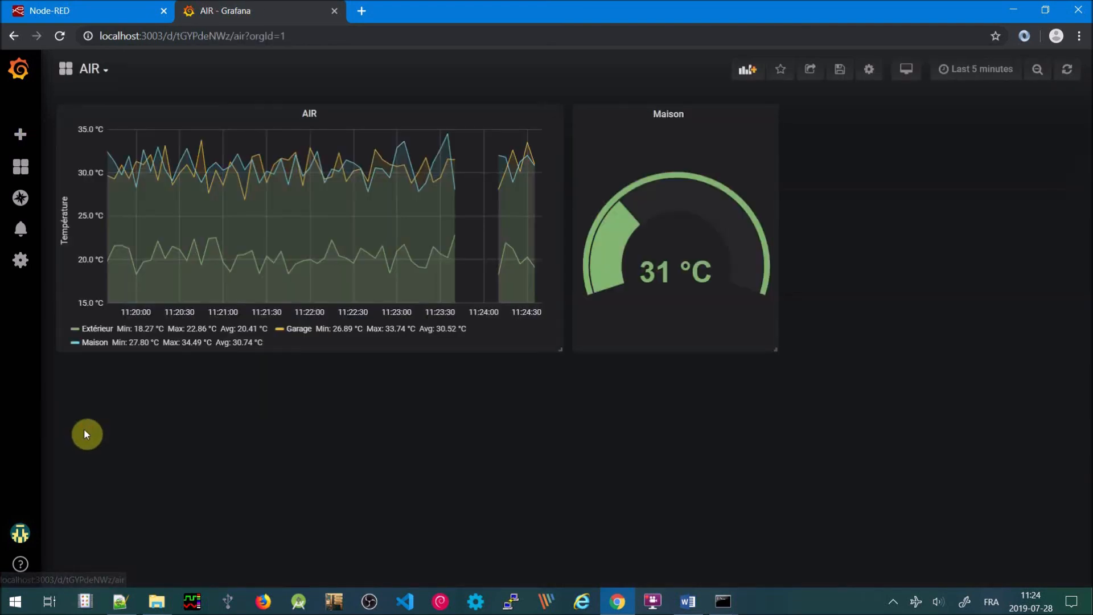